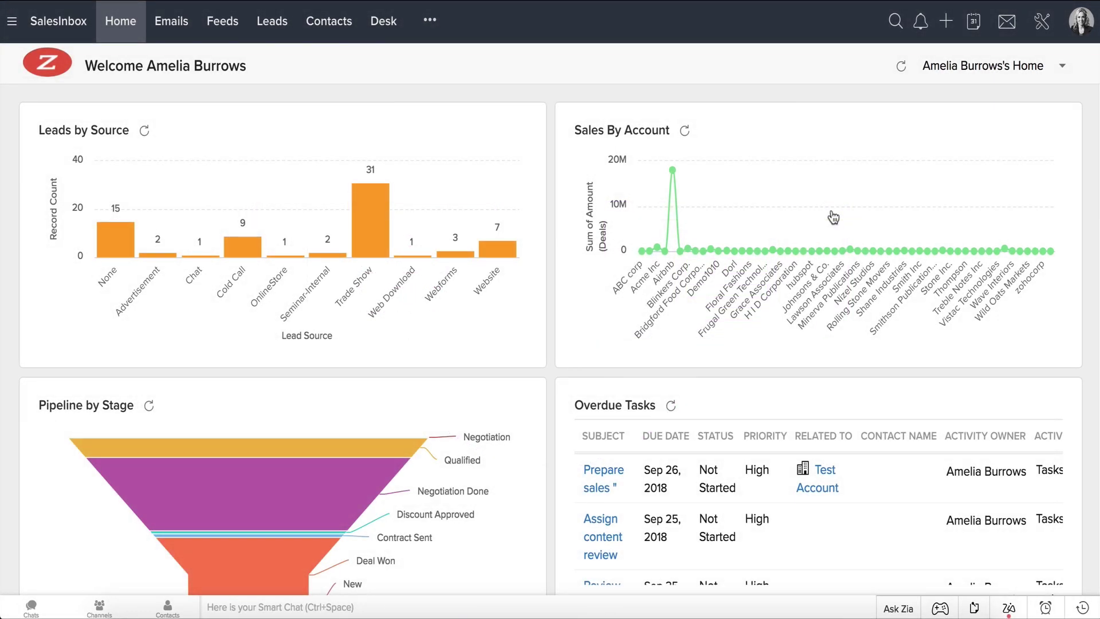
- Open the Webforms page in Setup with Leads kept as the module
click(1041, 28)
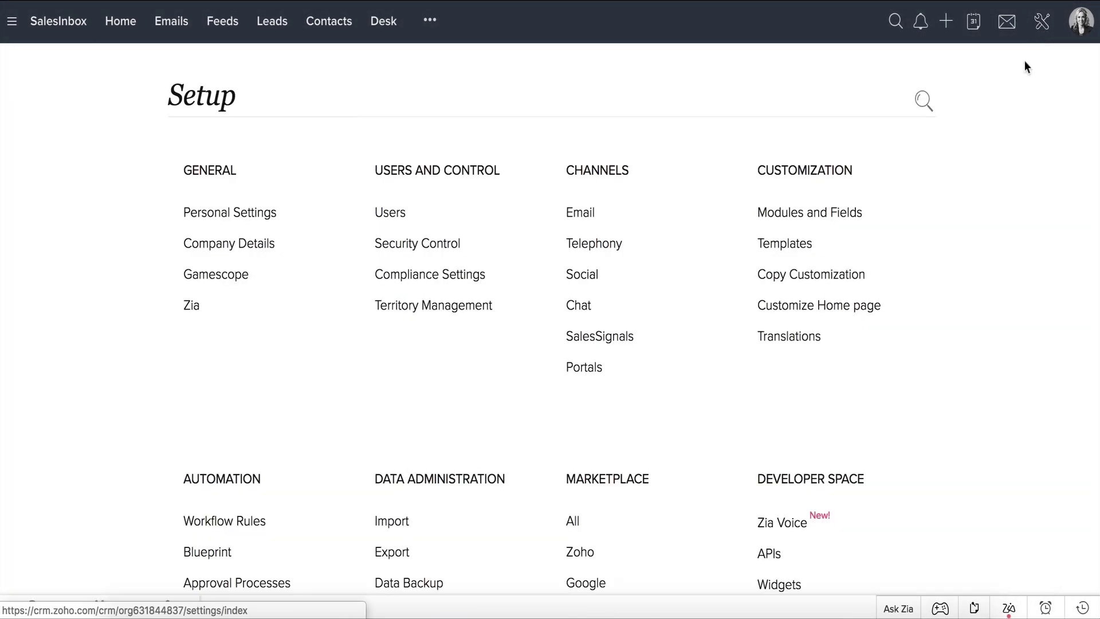
scroll(850, 474, down, 3)
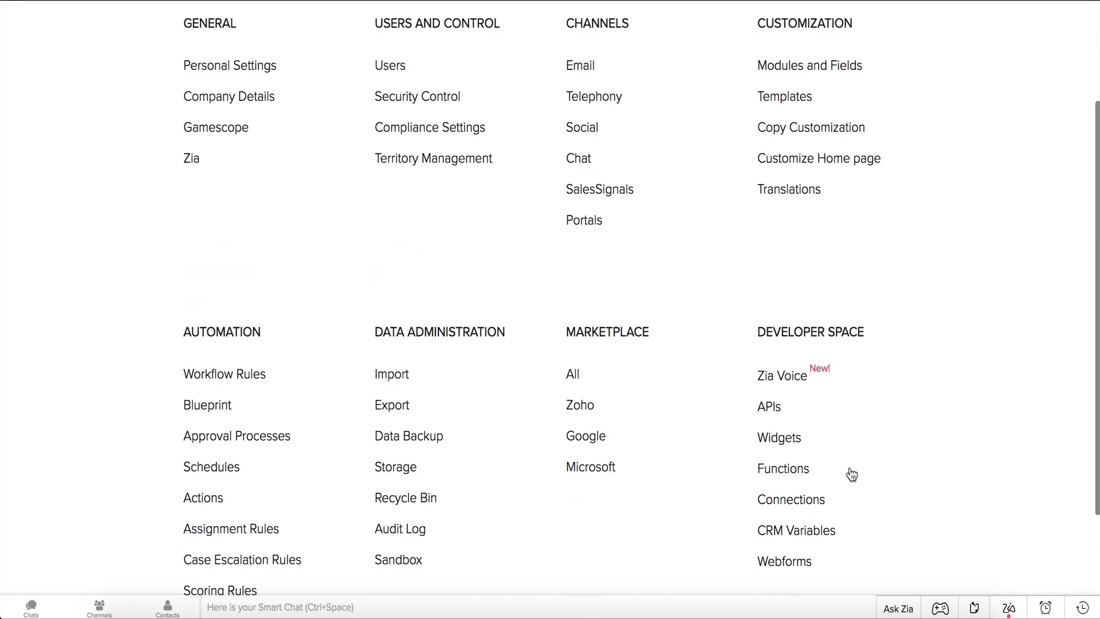
click(798, 566)
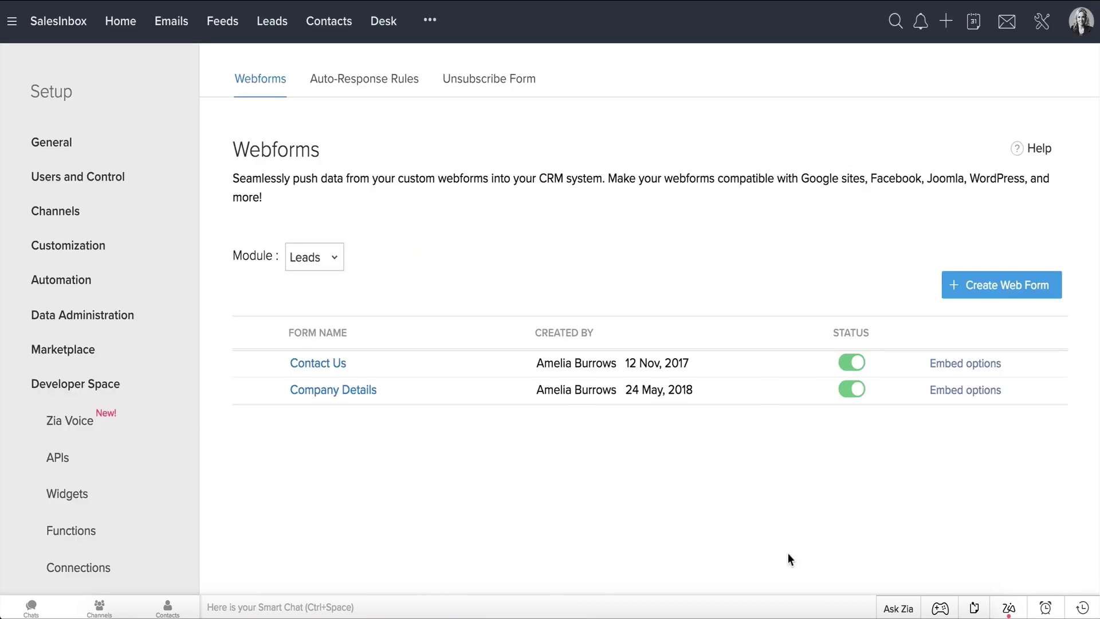
click(339, 267)
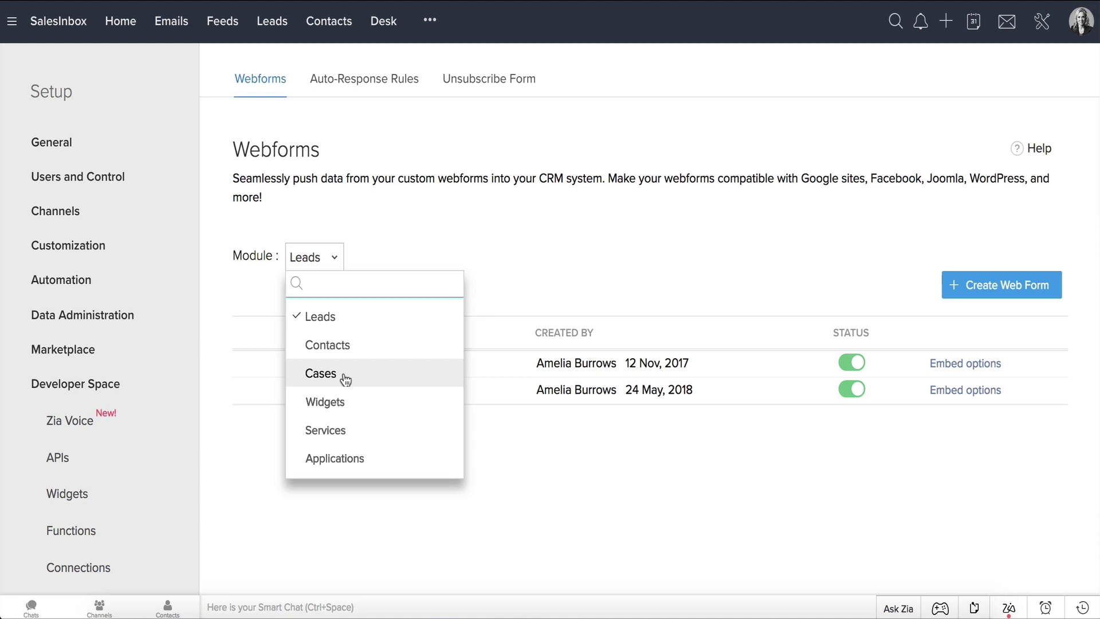
click(360, 327)
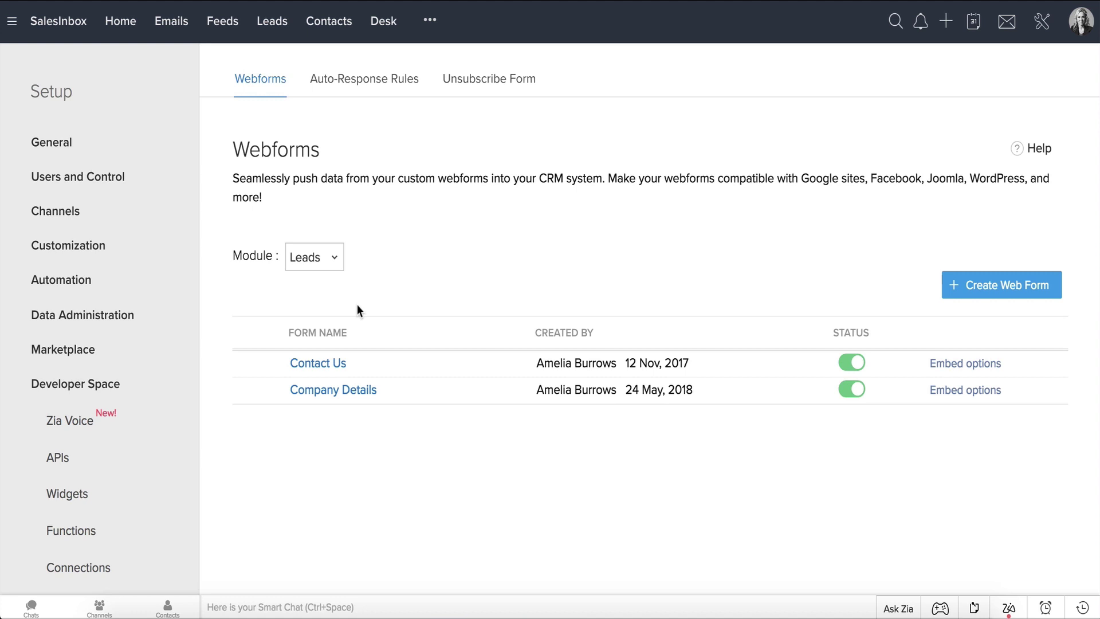
- Start a new Leads web form and look over its Fields List
click(962, 283)
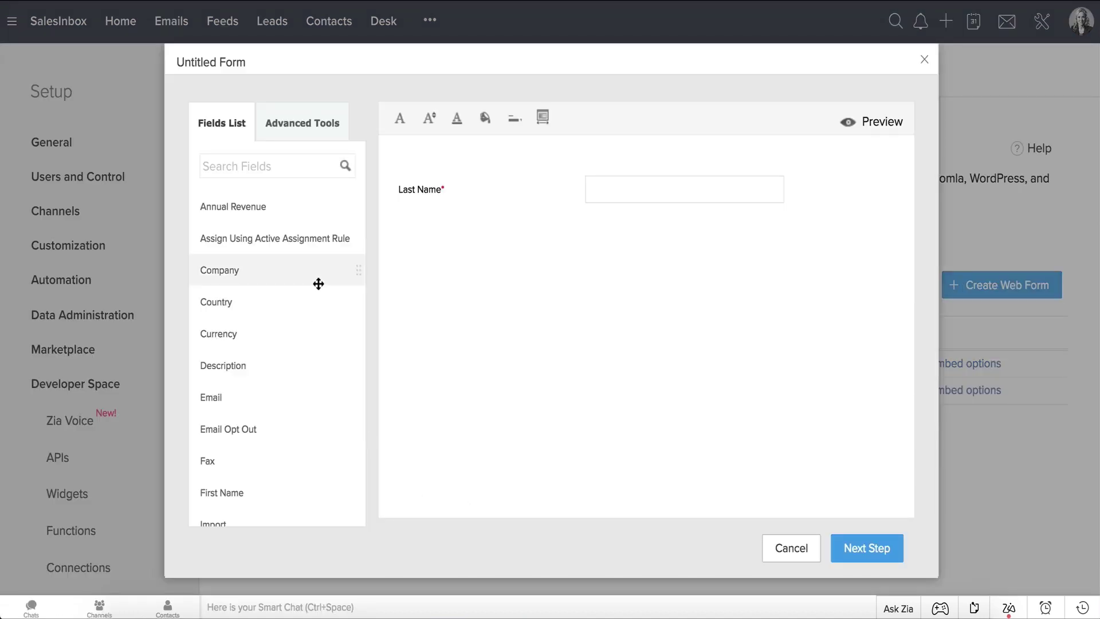
scroll(319, 283, down, 3)
scroll(319, 283, up, 3)
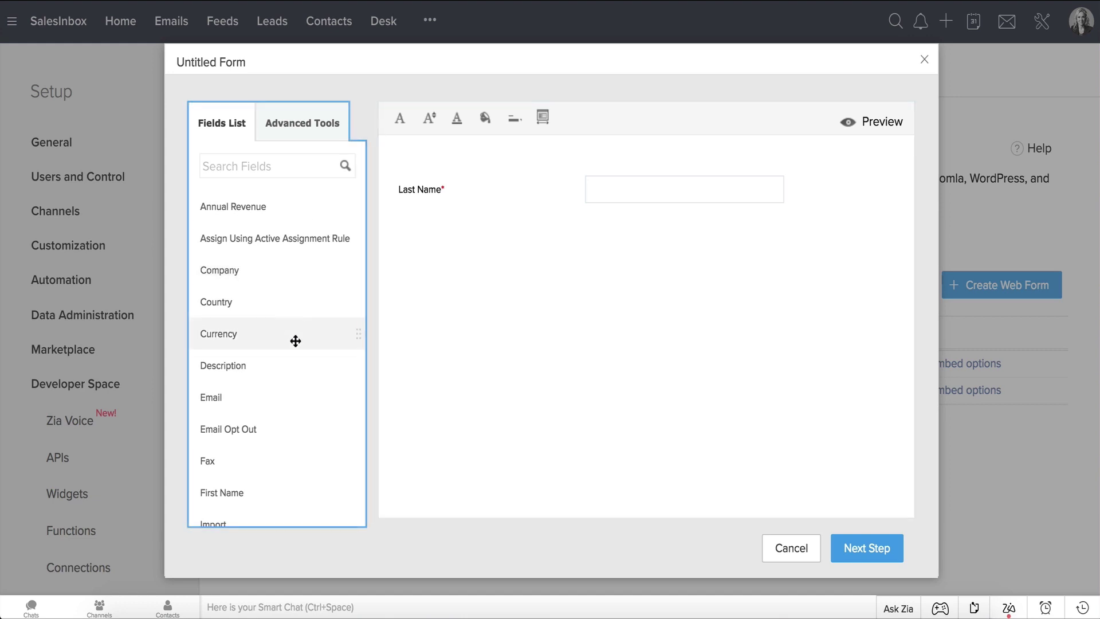
scroll(295, 338, down, 1)
scroll(287, 350, up, 1)
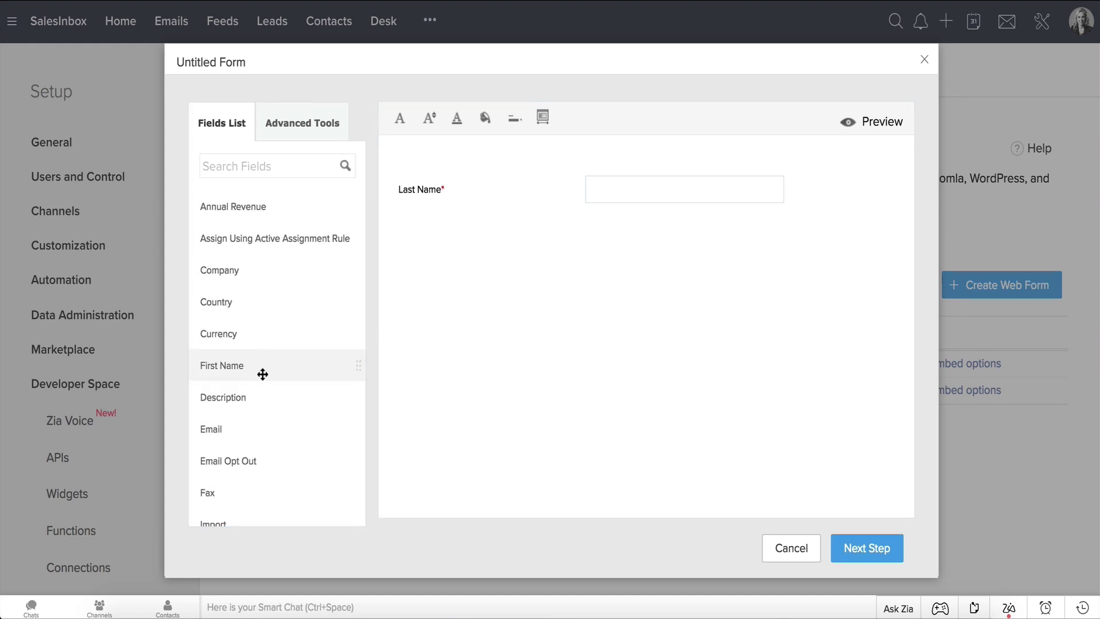
- Add First Name, Country, Email, Mobile and Email Opt Out below Last Name
drag(265, 372, 492, 233)
drag(246, 269, 465, 275)
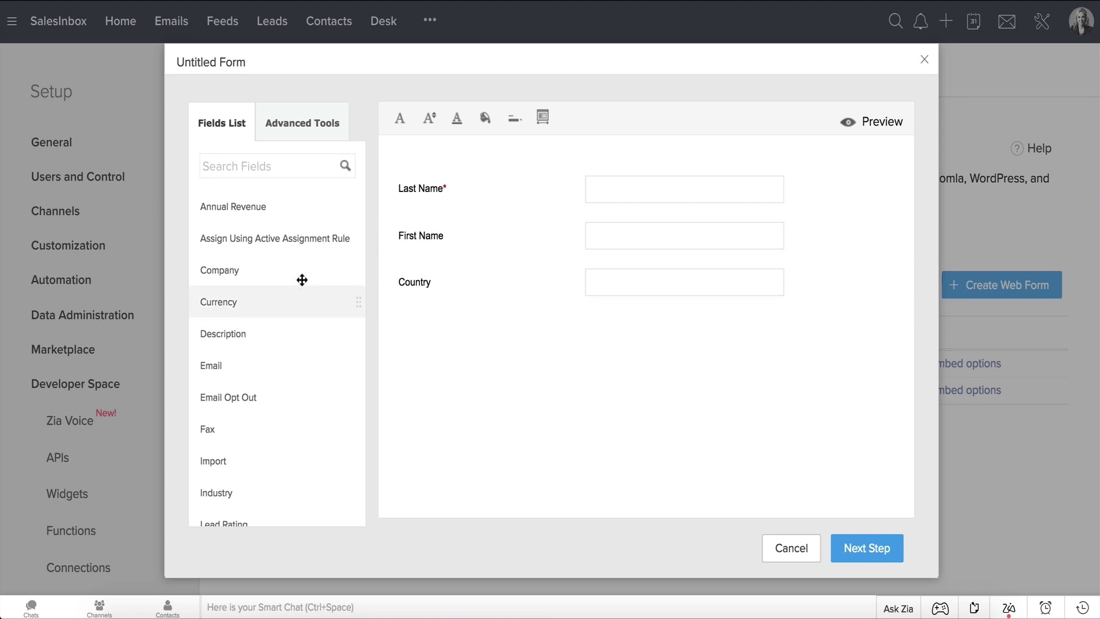
drag(302, 280, 445, 322)
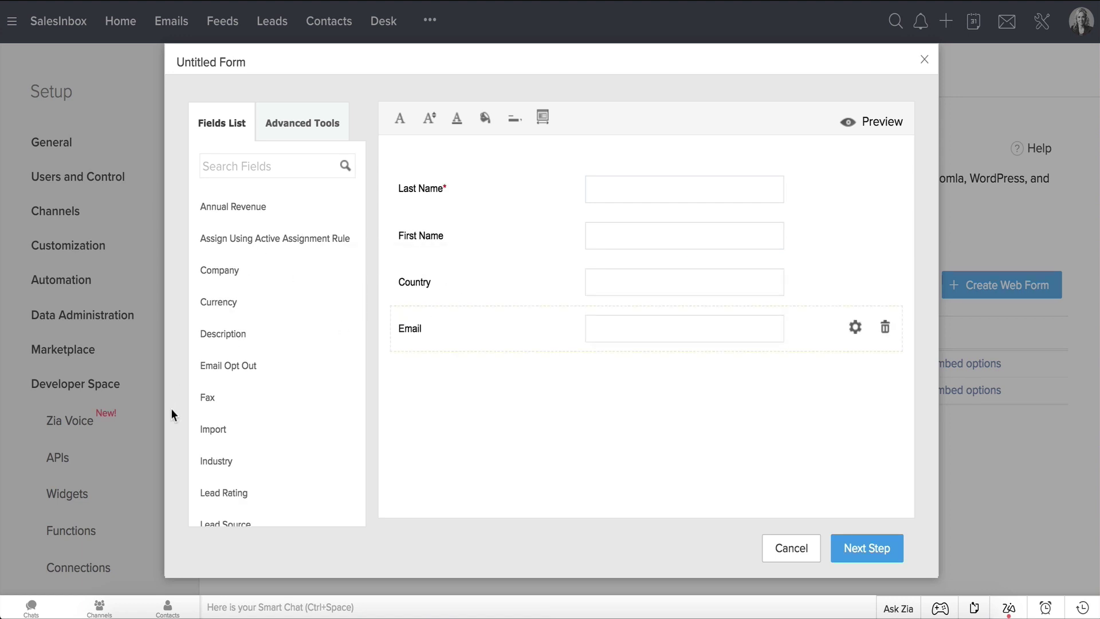
scroll(252, 424, down, 3)
drag(253, 423, 455, 378)
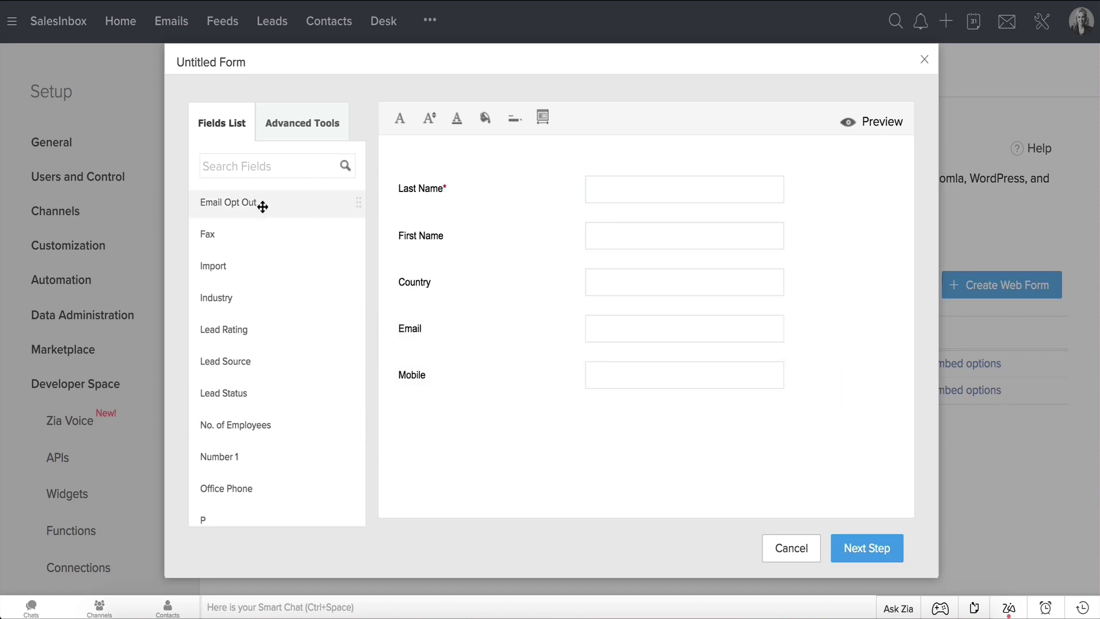
drag(262, 207, 496, 432)
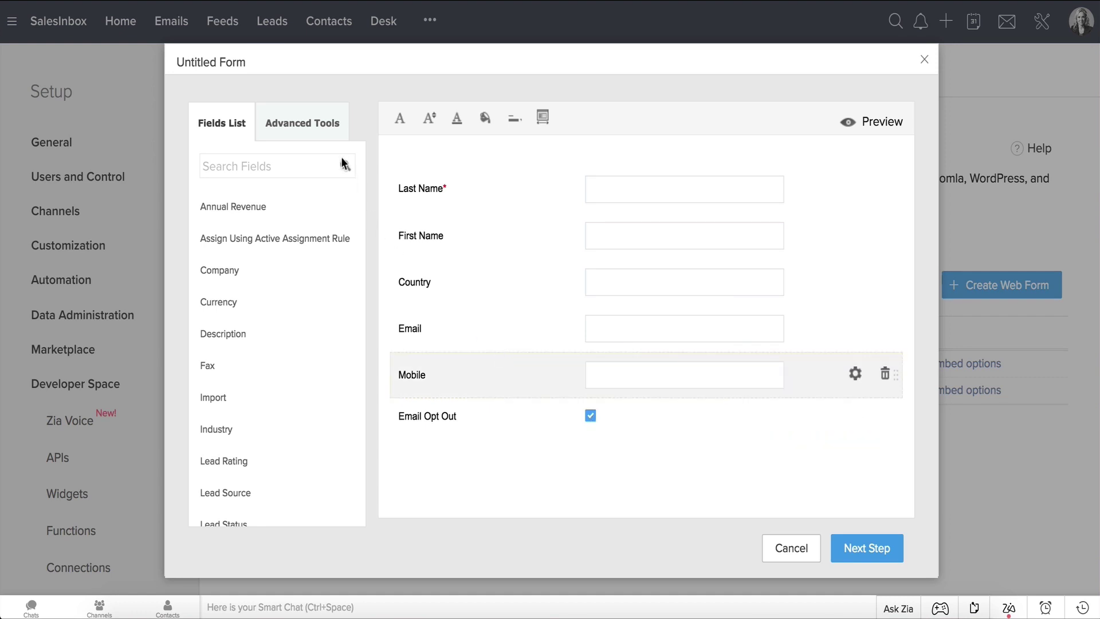
- Add a Captcha and a File Upload field from the advanced elements below Email Opt Out
click(329, 126)
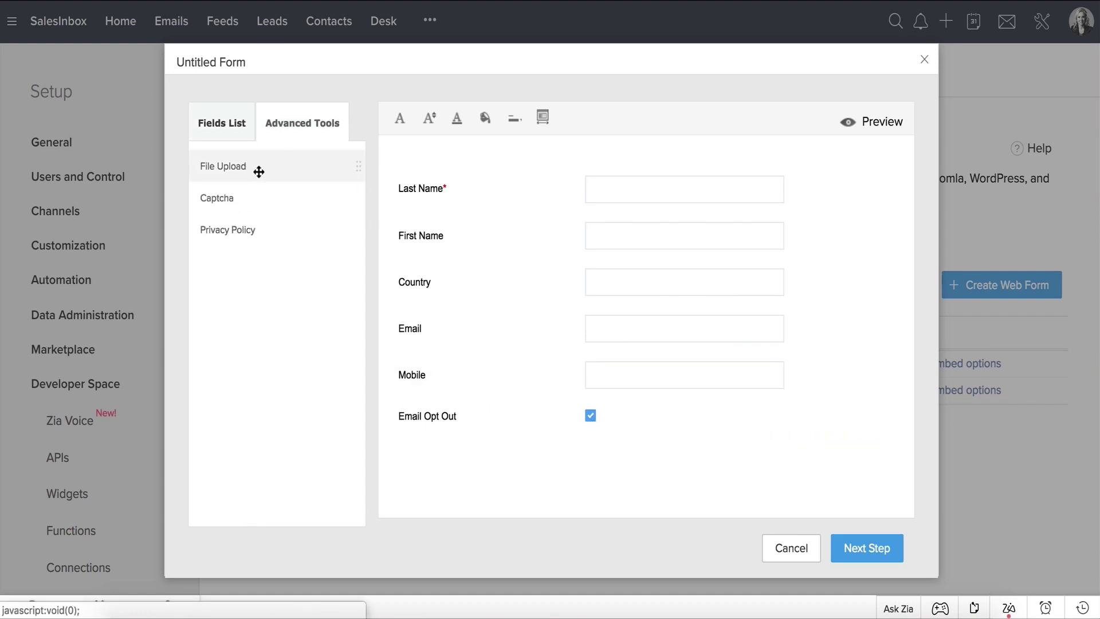
drag(433, 265, 456, 461)
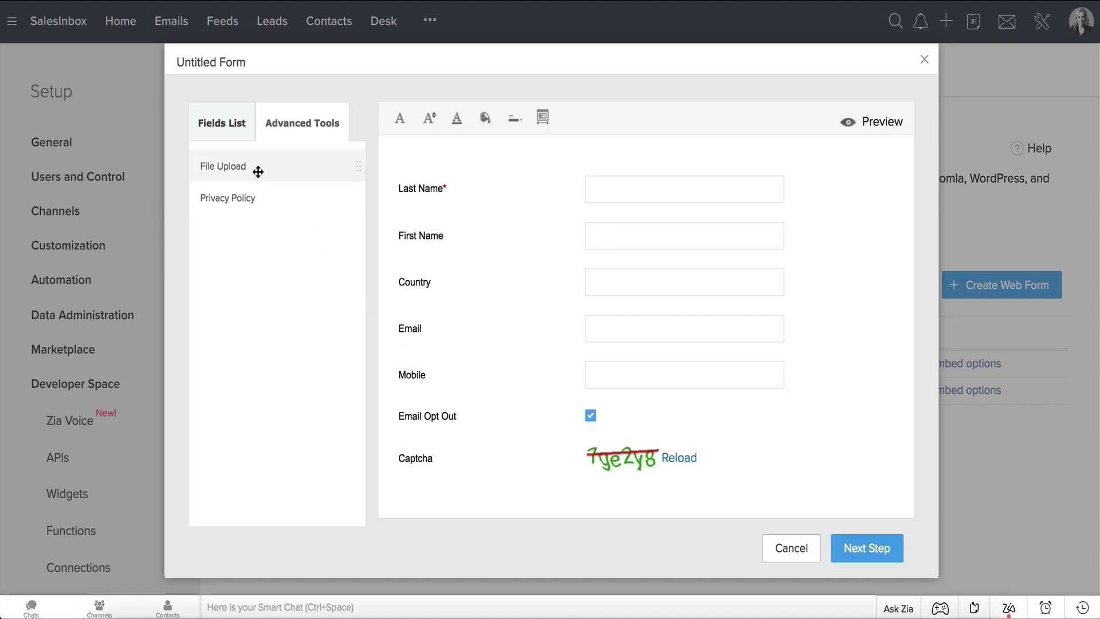
drag(258, 171, 457, 508)
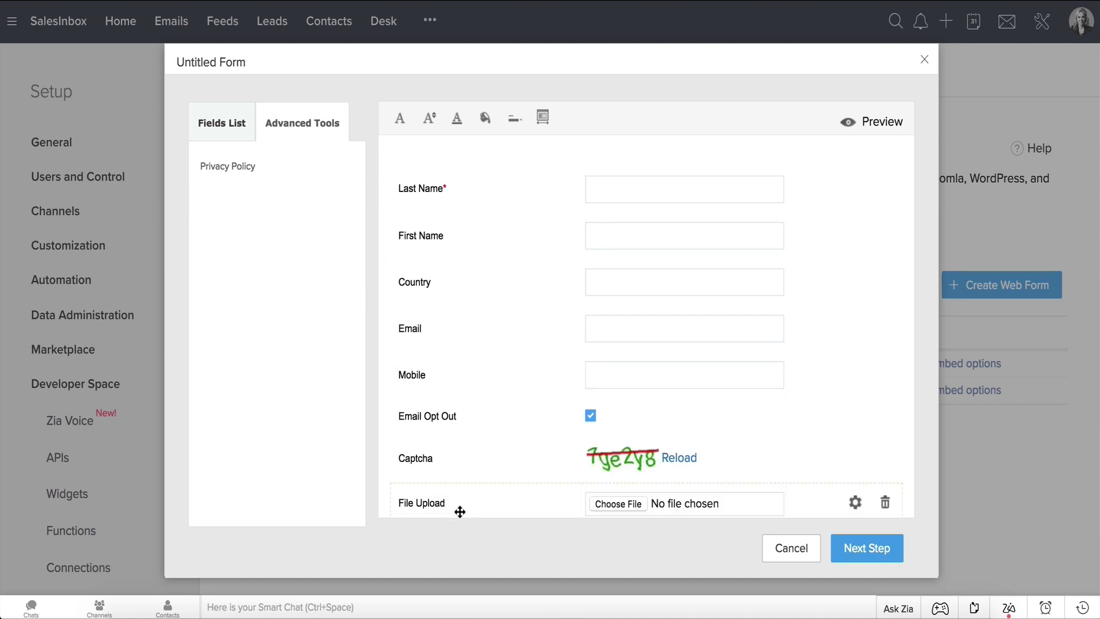
- Add a Privacy Policy consent whose text is replaced with the pasted privacy statement
drag(509, 344, 490, 489)
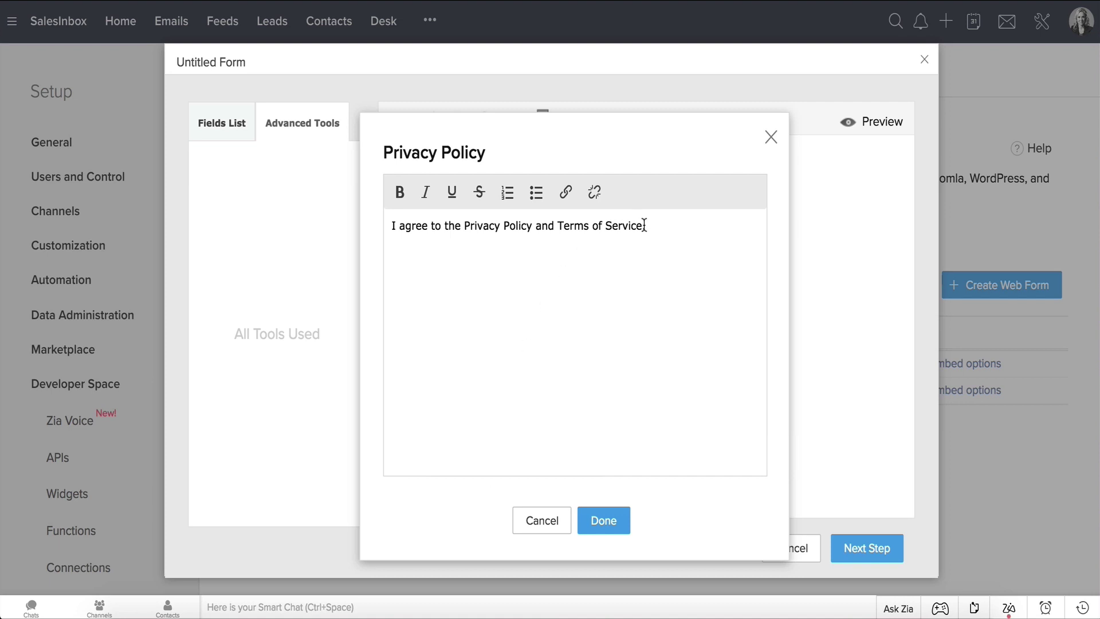
key(ctrl+a)
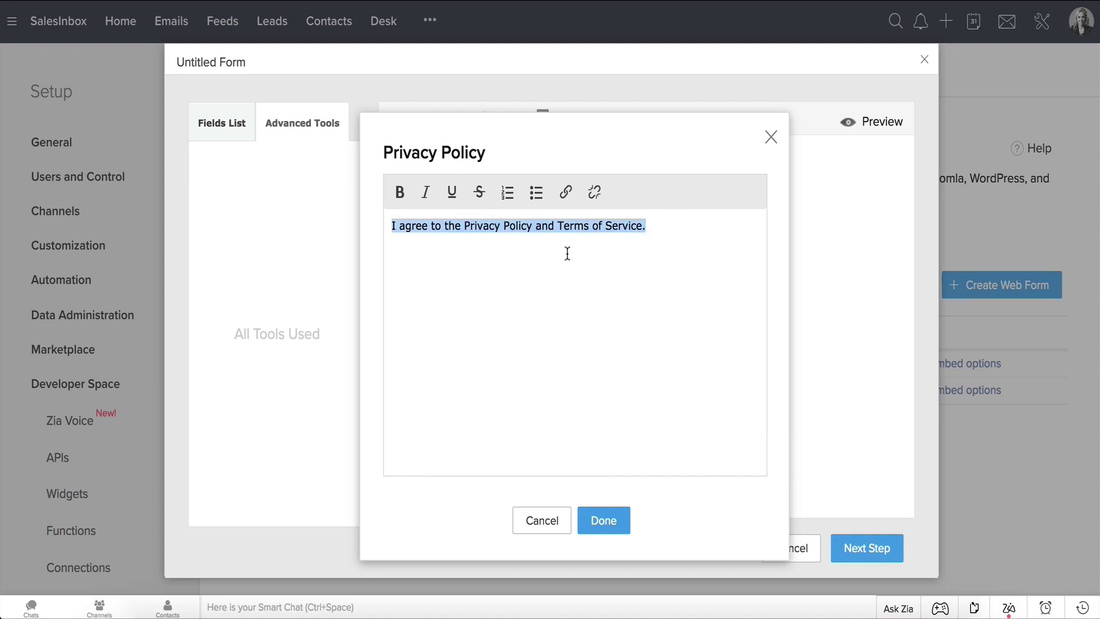
text(We at Zylker only collect the information that we actually need. Some of that is information that you actively give us when you sign up for an account, register for an event, ask for customer support, or buy something from us. We store your name and contact information, but we don't store credit card numbers (except with your permission and in one of our secured payment gateways). When you visit one of our websites or use our software, we automatically log some basic information like how you got to the site, where you navigated within it, and what features and settings you use. We use this information to improve our websites and services and to drive new product development.)
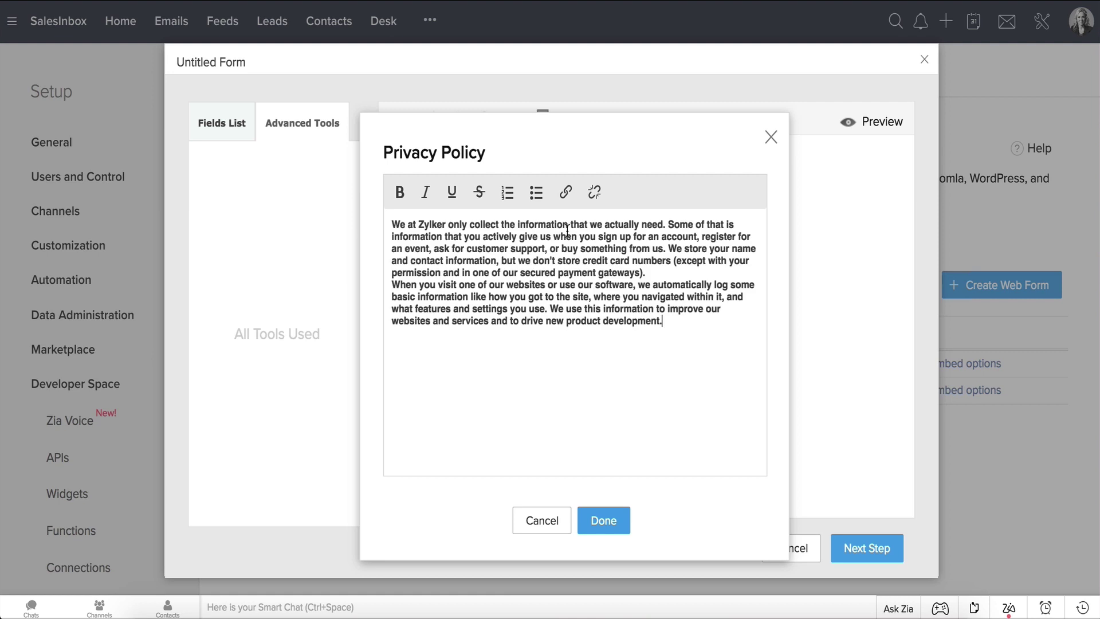
click(609, 524)
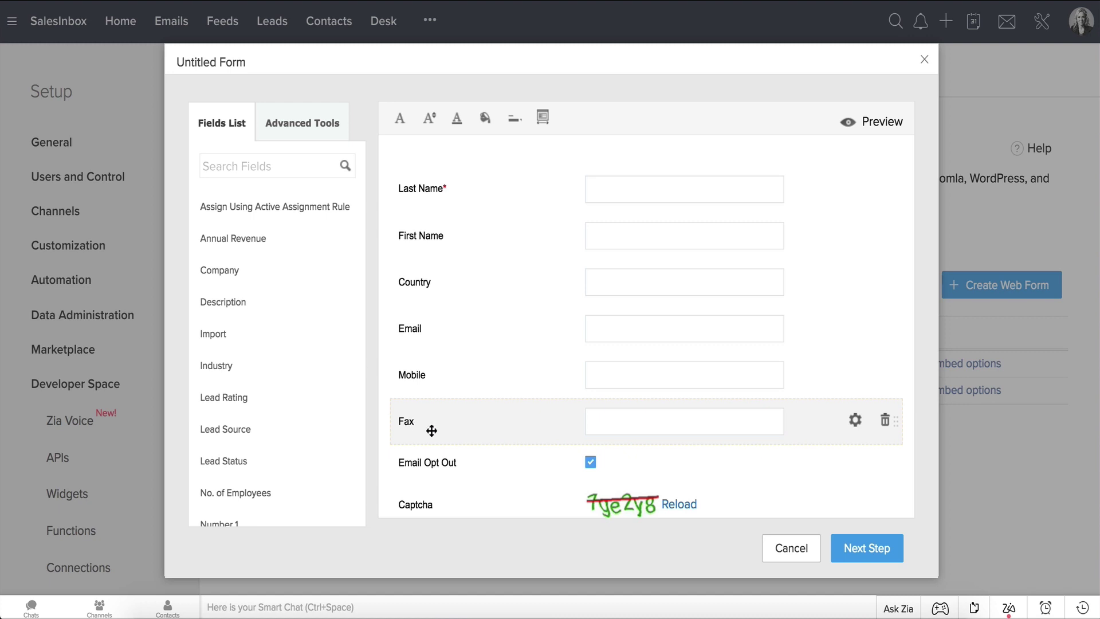
- Delete the Fax field and mark Email as a required field
click(885, 423)
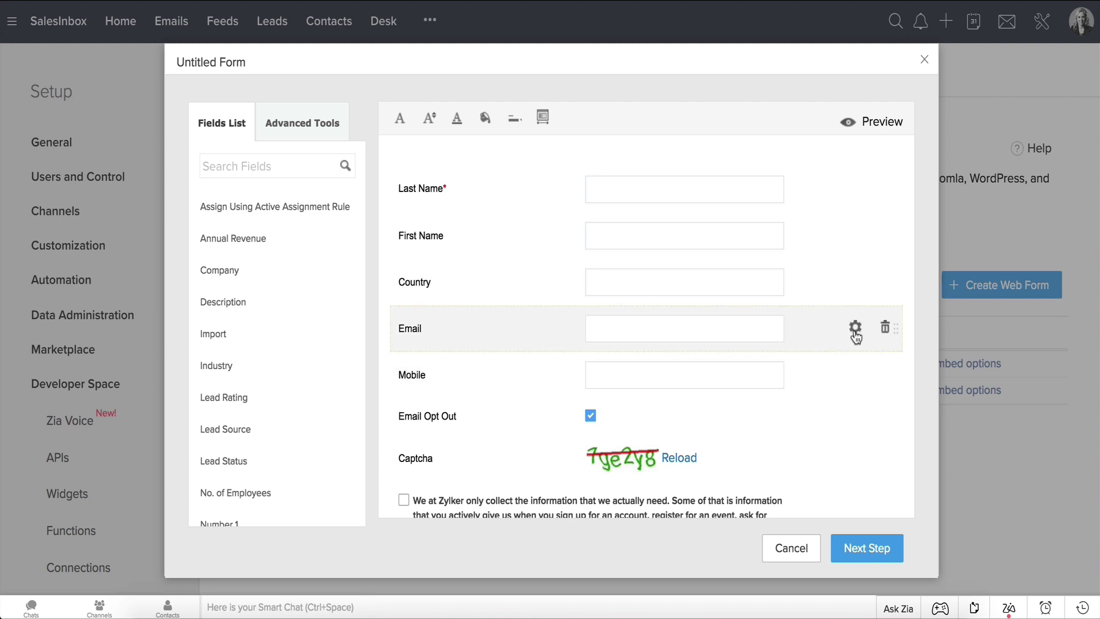
click(856, 329)
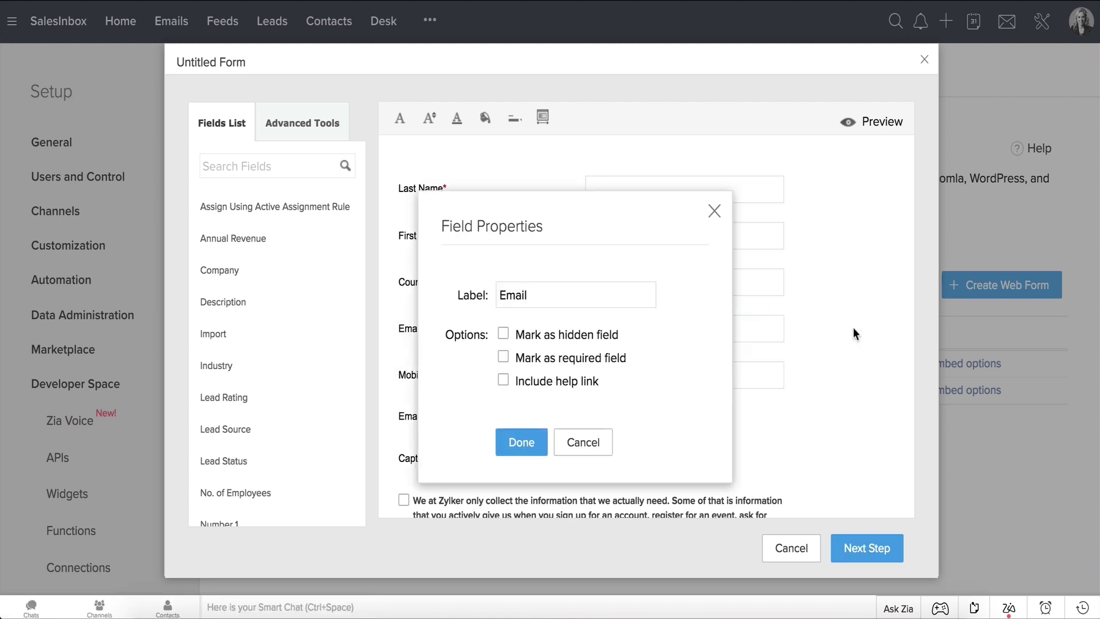
click(504, 357)
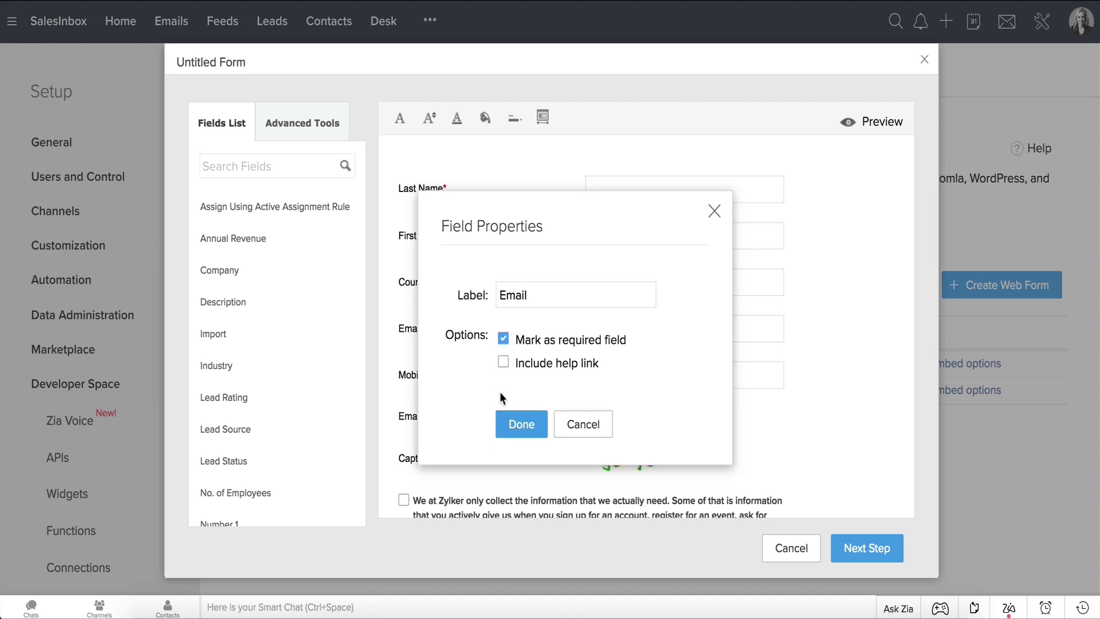
click(522, 425)
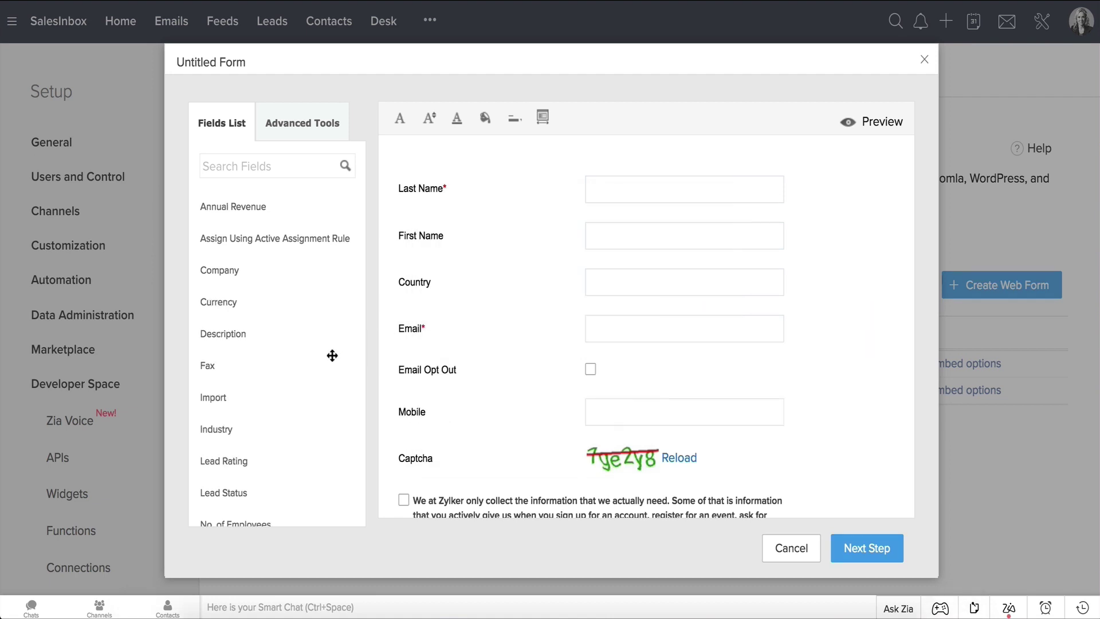
- Place Lead Source above Mobile as a hidden field defaulting to Contact us
scroll(332, 356, down, 10)
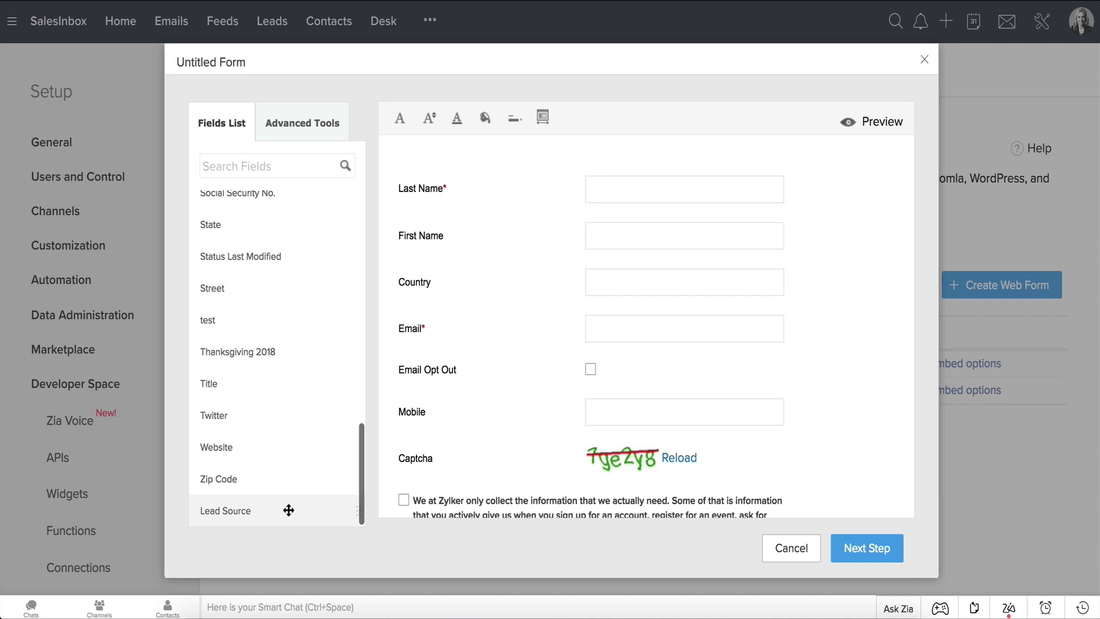
drag(289, 510, 491, 397)
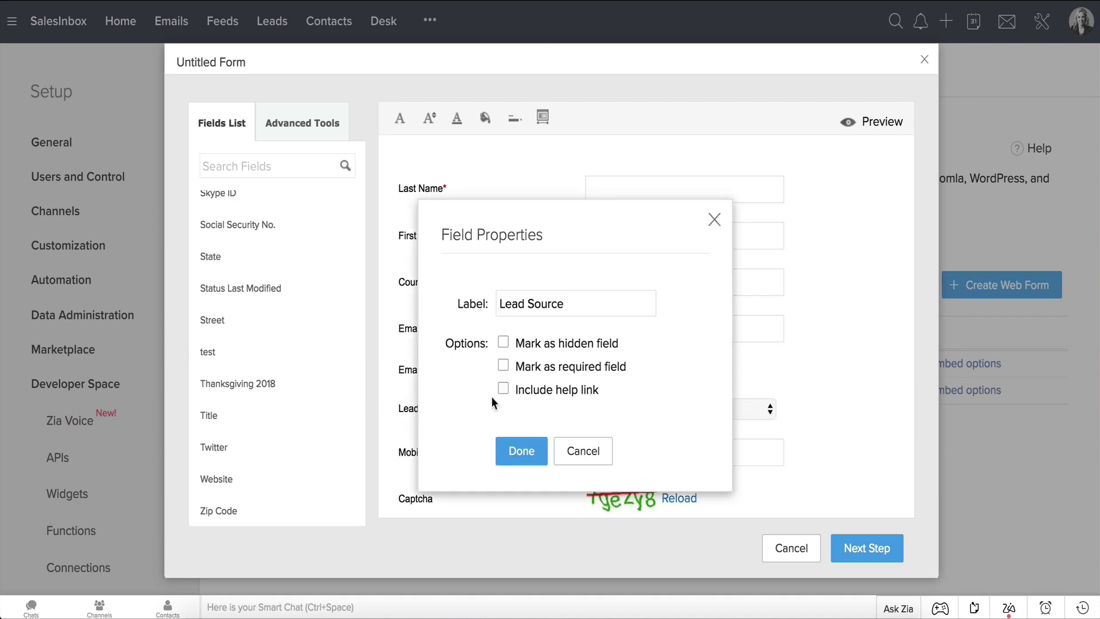
click(504, 343)
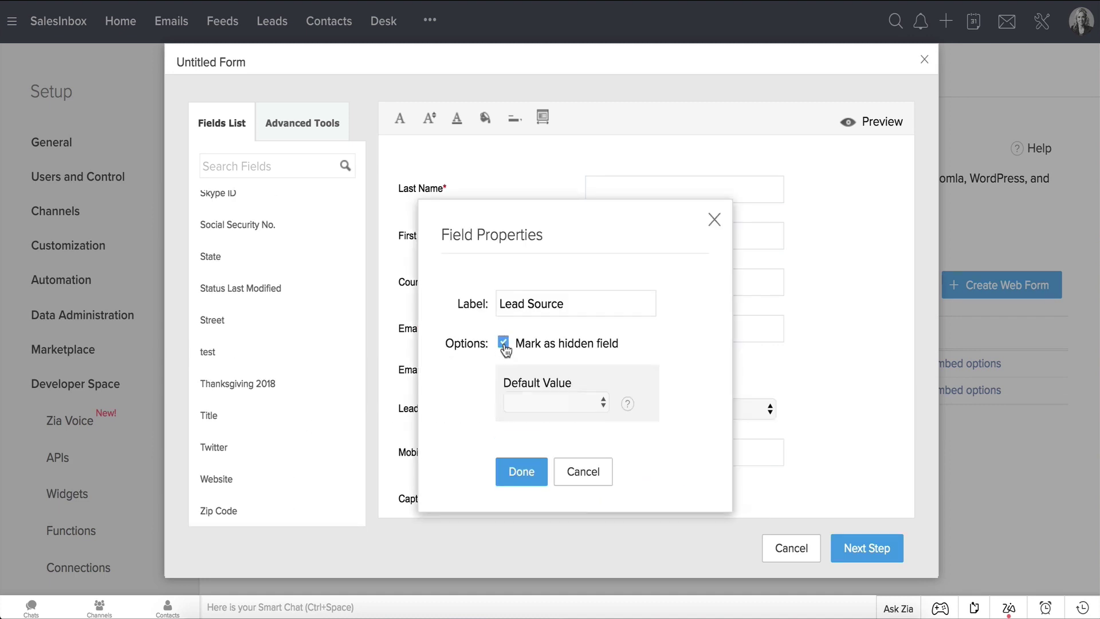
click(574, 404)
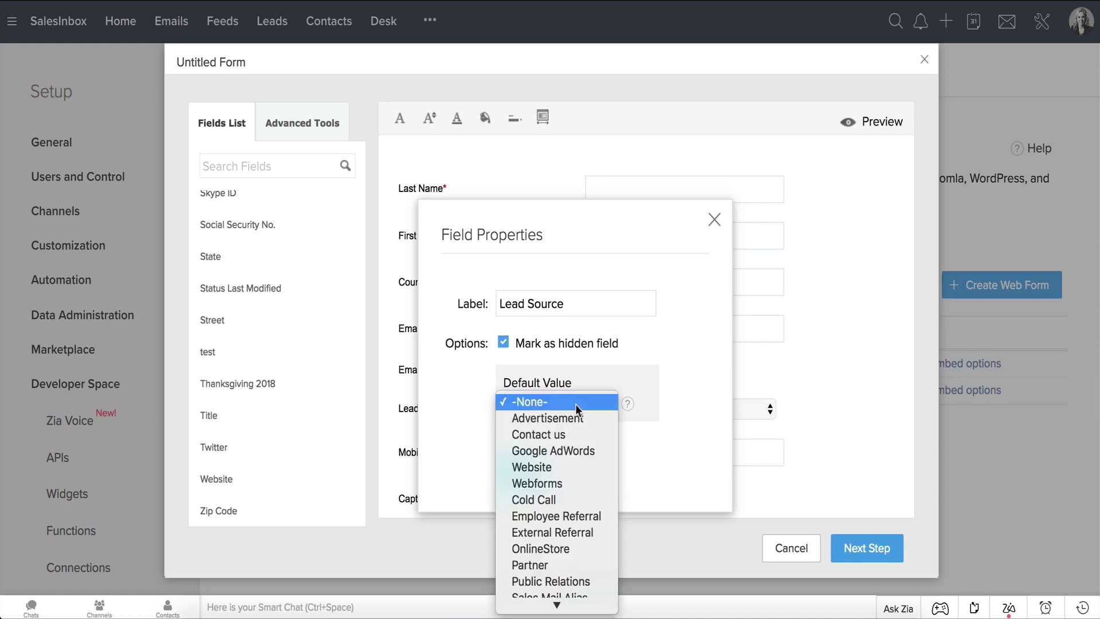
click(572, 433)
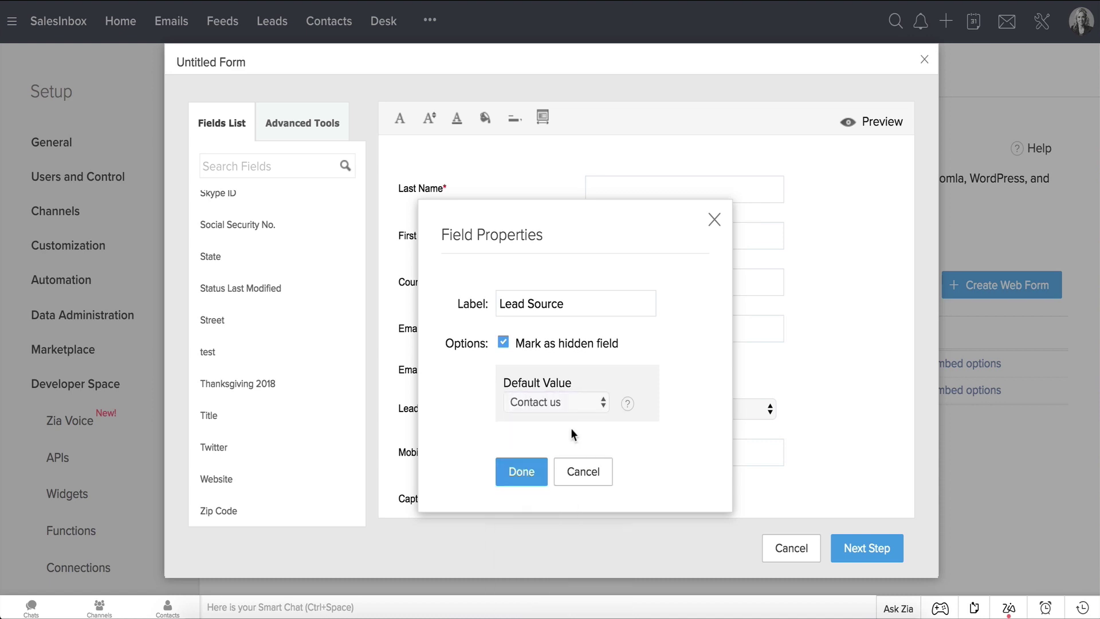
click(522, 472)
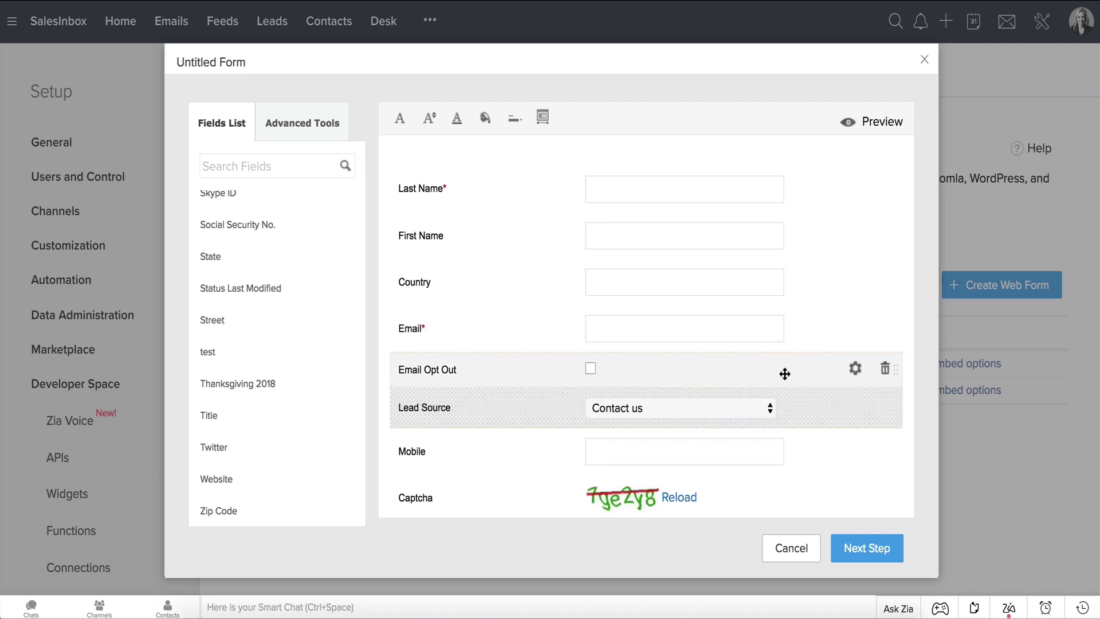
- Give Email Opt Out an 'Email Marketing' help link to Wikipedia's Opt-out article
click(855, 369)
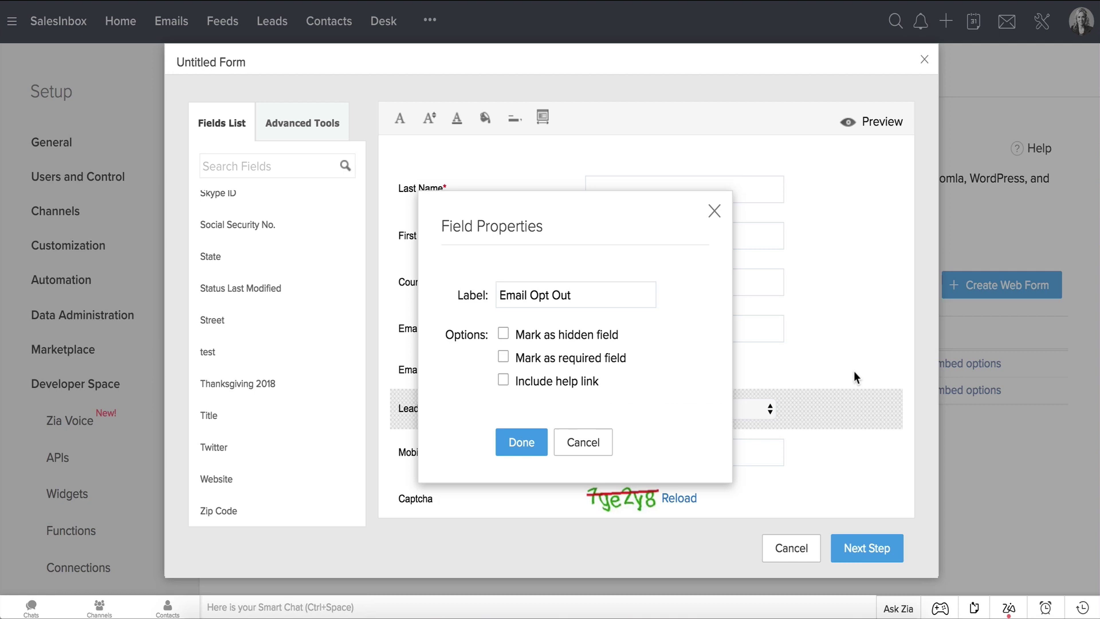
click(503, 381)
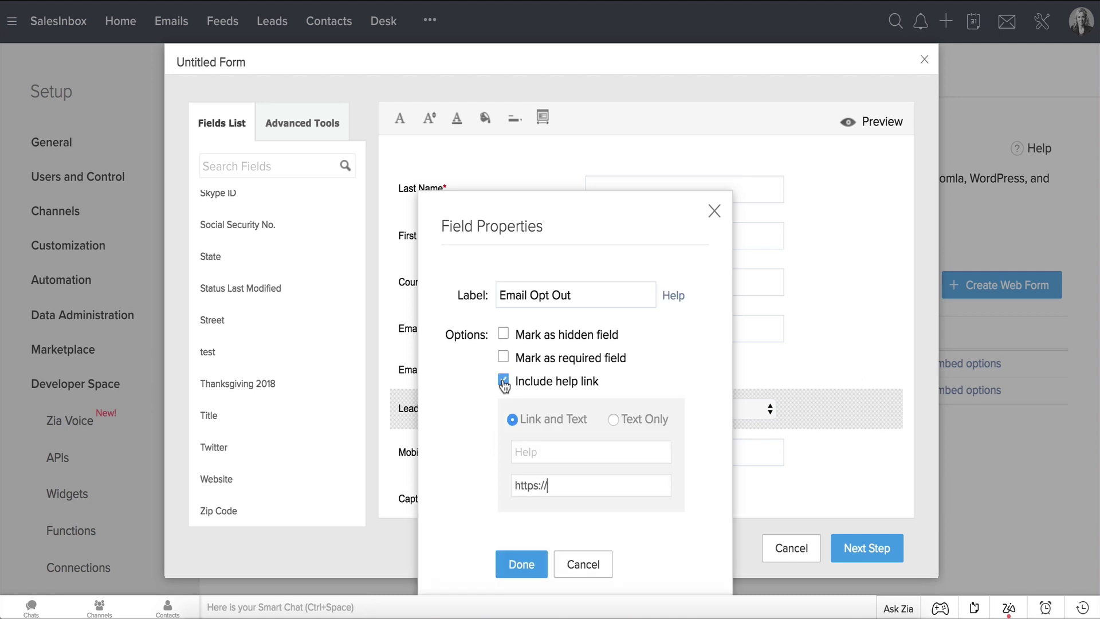
click(556, 448)
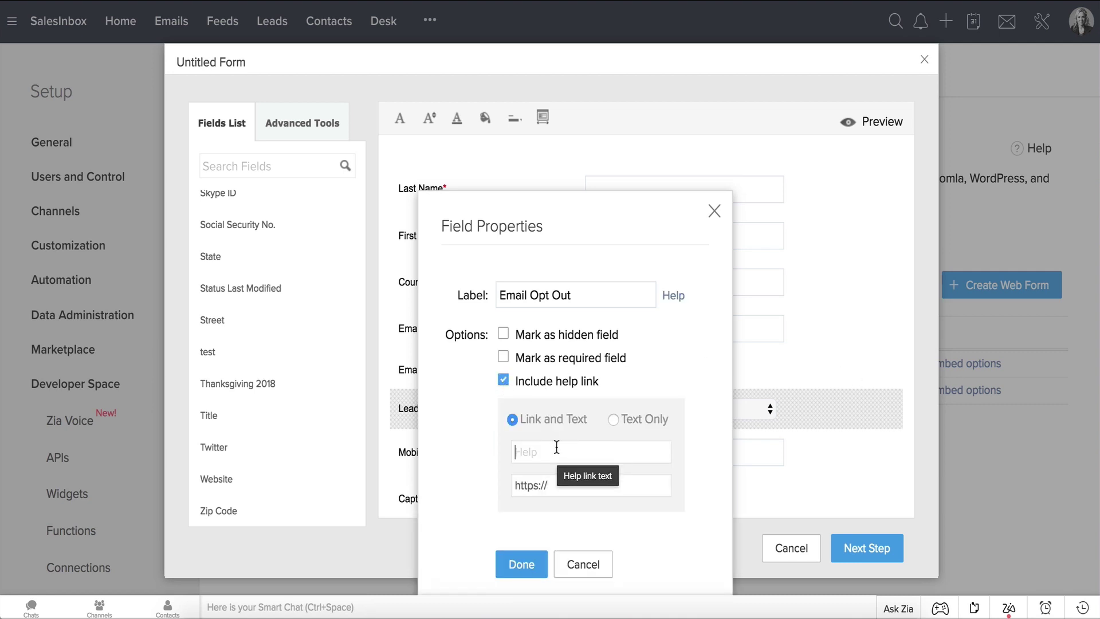
text(Email Mar)
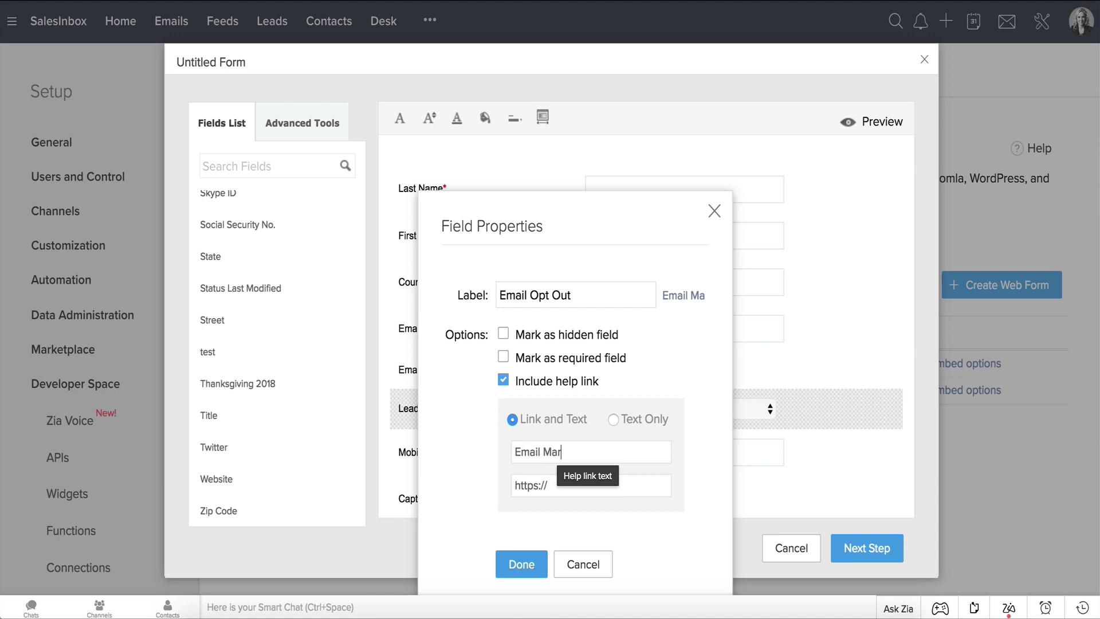
text(keting)
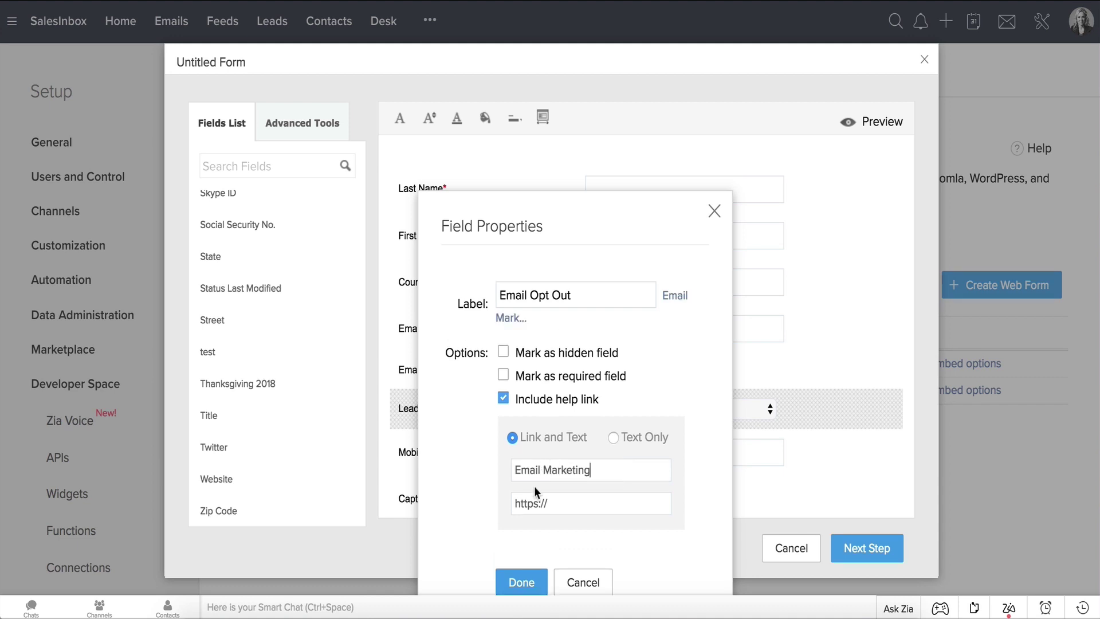
triple_click(516, 503)
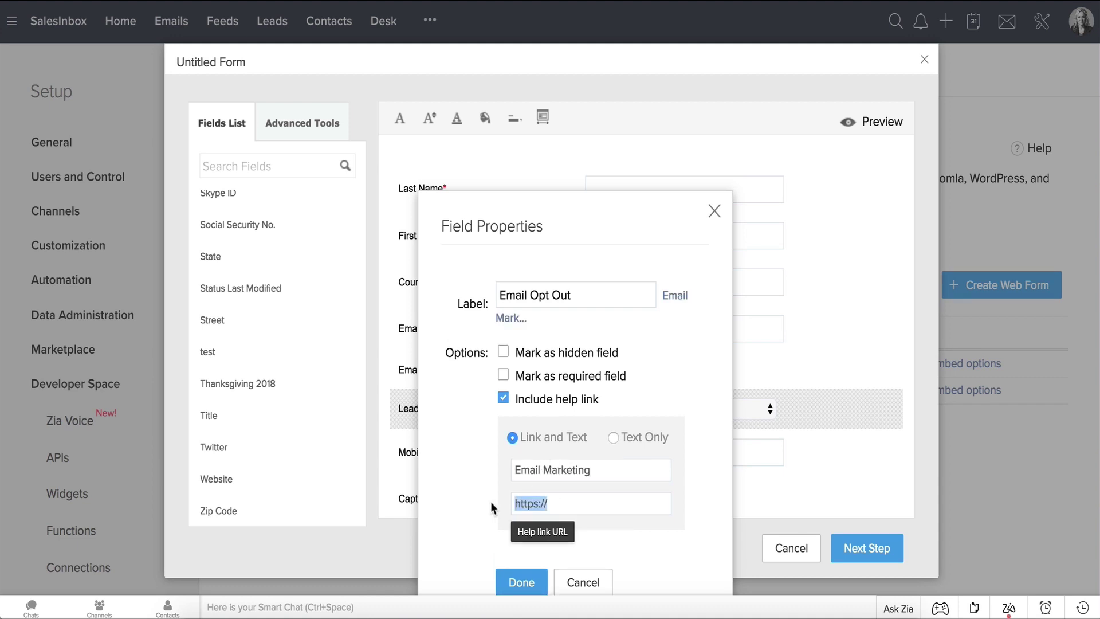
text(https://en.wikipedia.org/wiki/Opt-out)
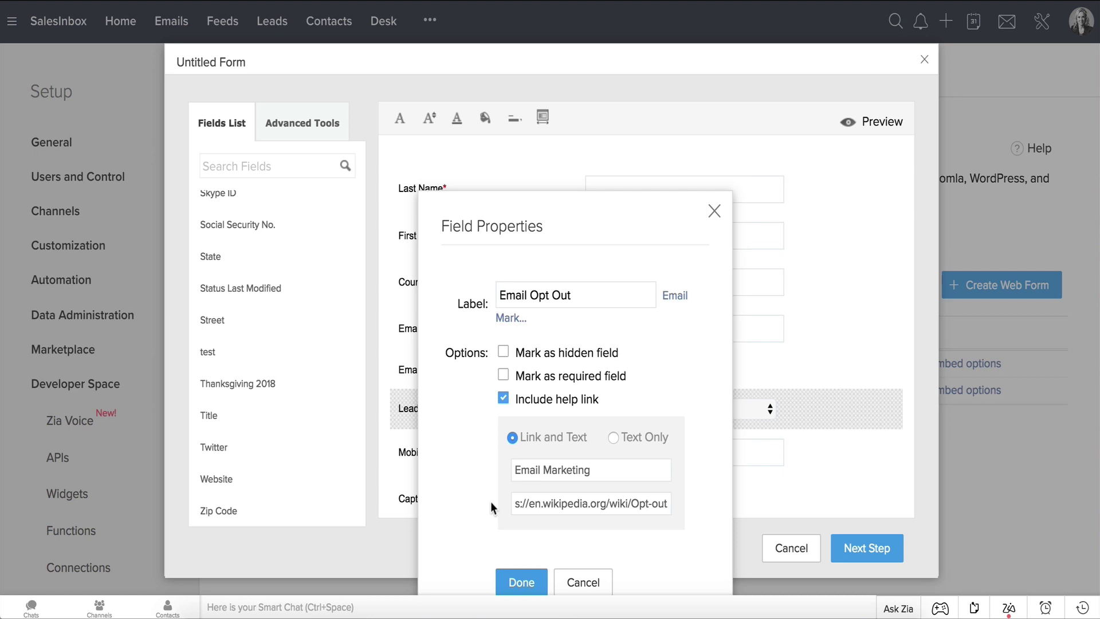
click(521, 582)
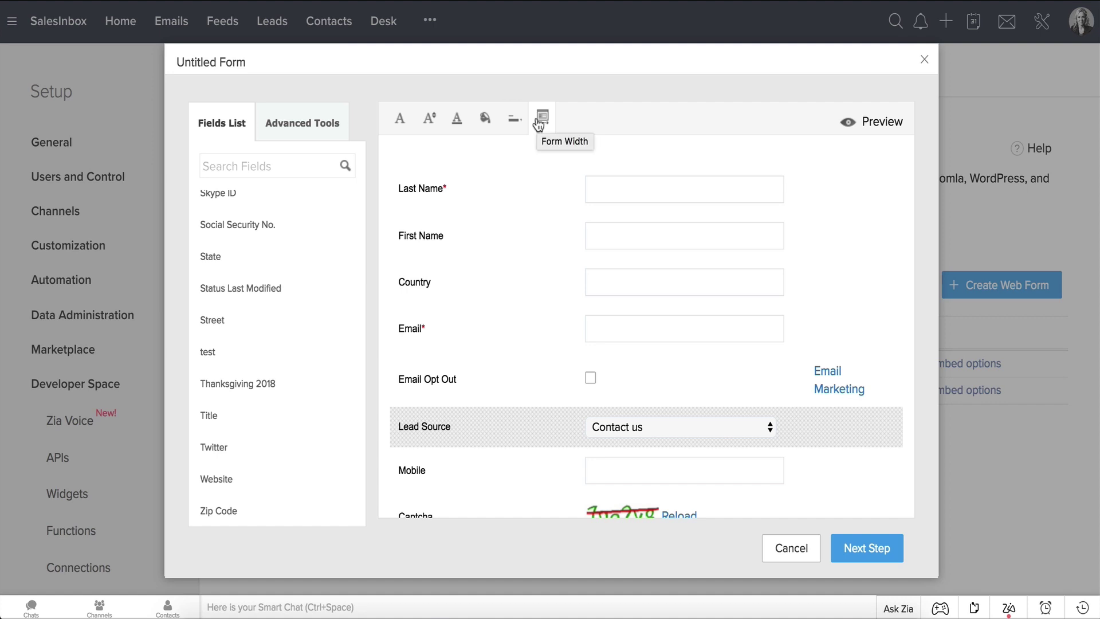
- Preview the finished form, then continue to the Form Details step
click(870, 123)
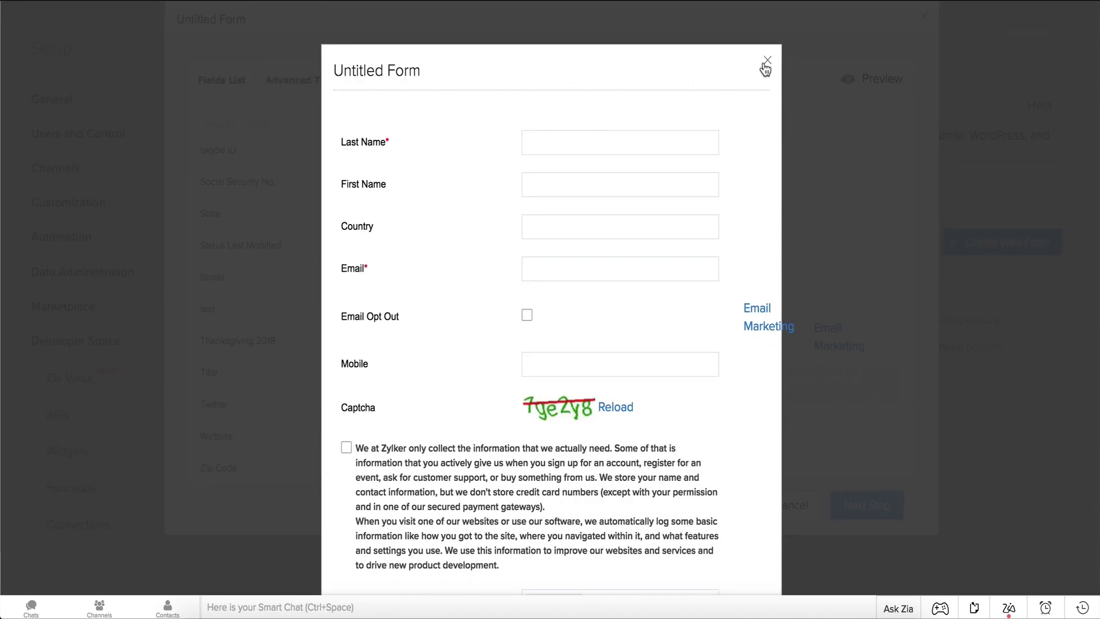
click(765, 62)
click(880, 557)
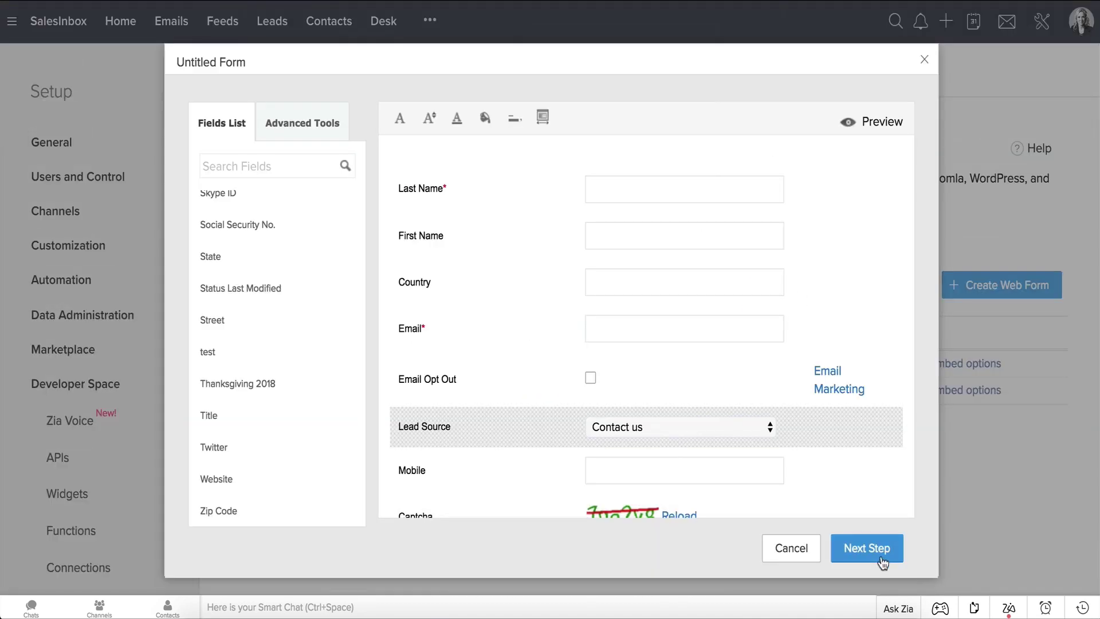
click(419, 159)
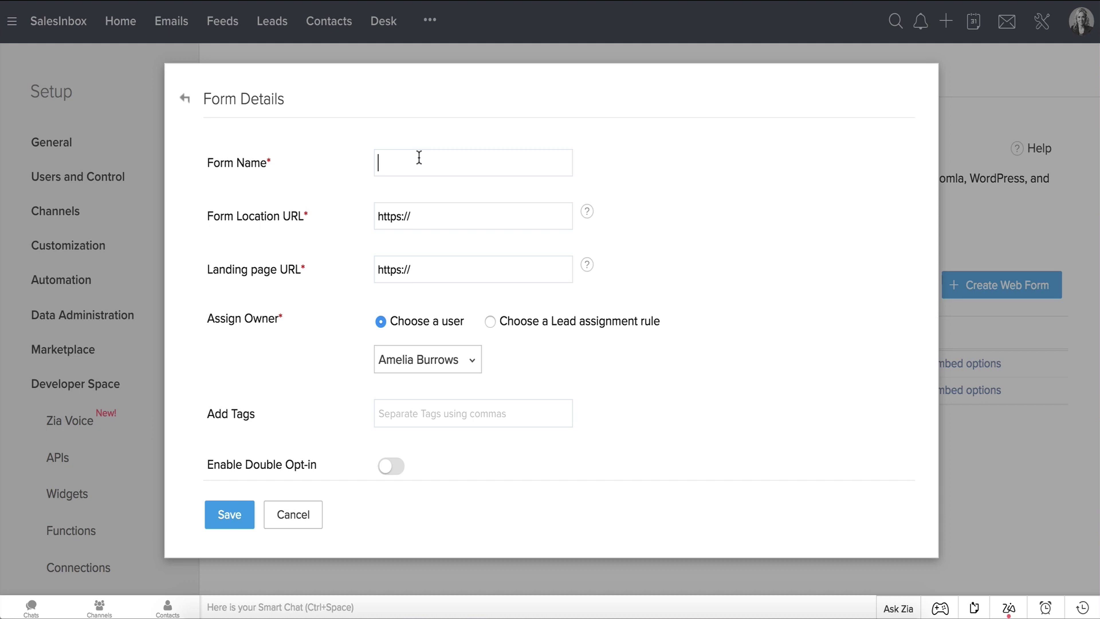
text(Contact Us)
text(www.zylker/contact.html)
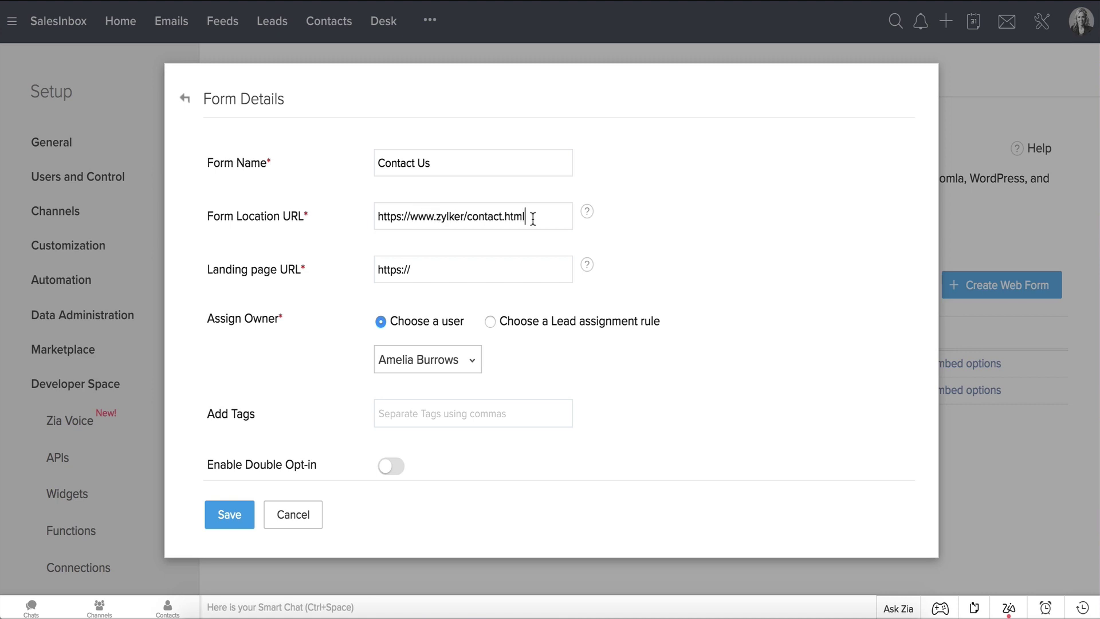
click(483, 266)
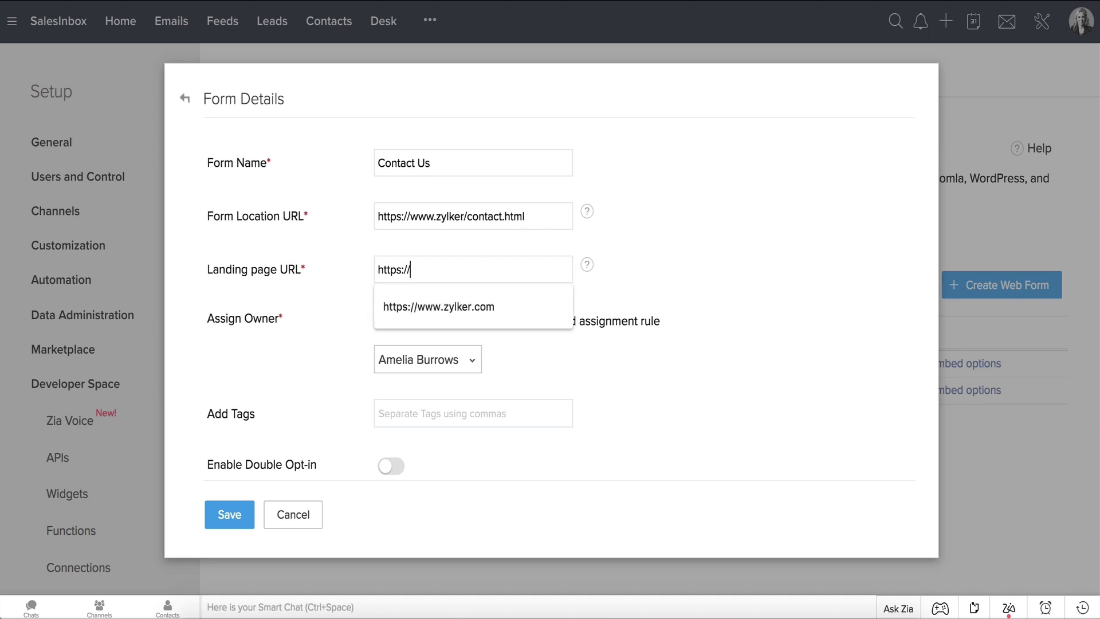
text(www.zylker.com)
click(493, 296)
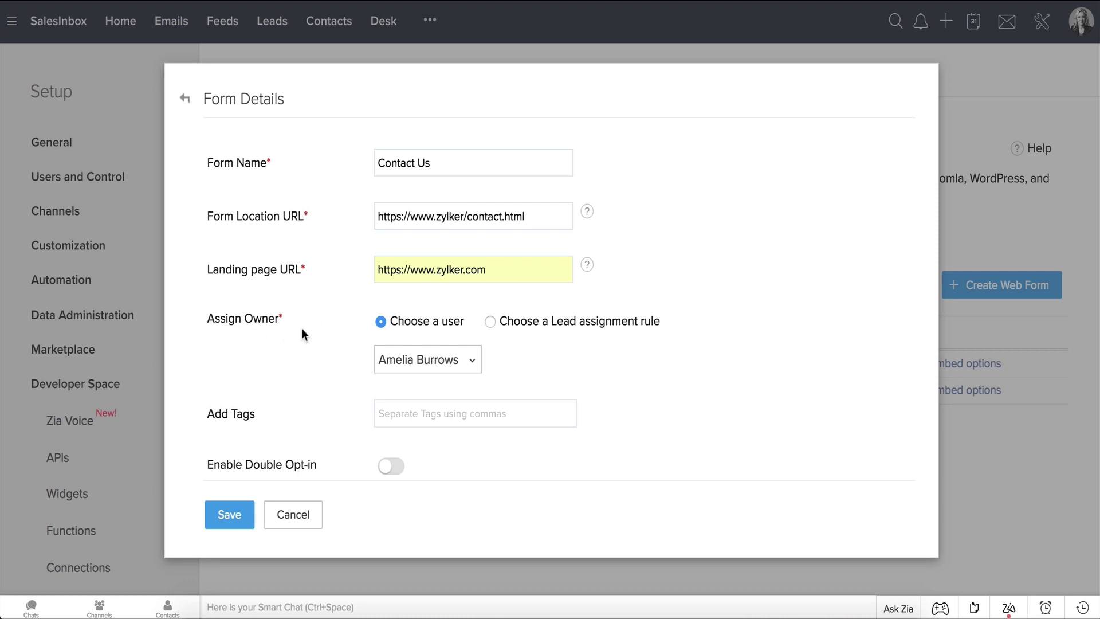
- Review lead owner and assignment rule options, keeping leads assigned to one user
click(435, 360)
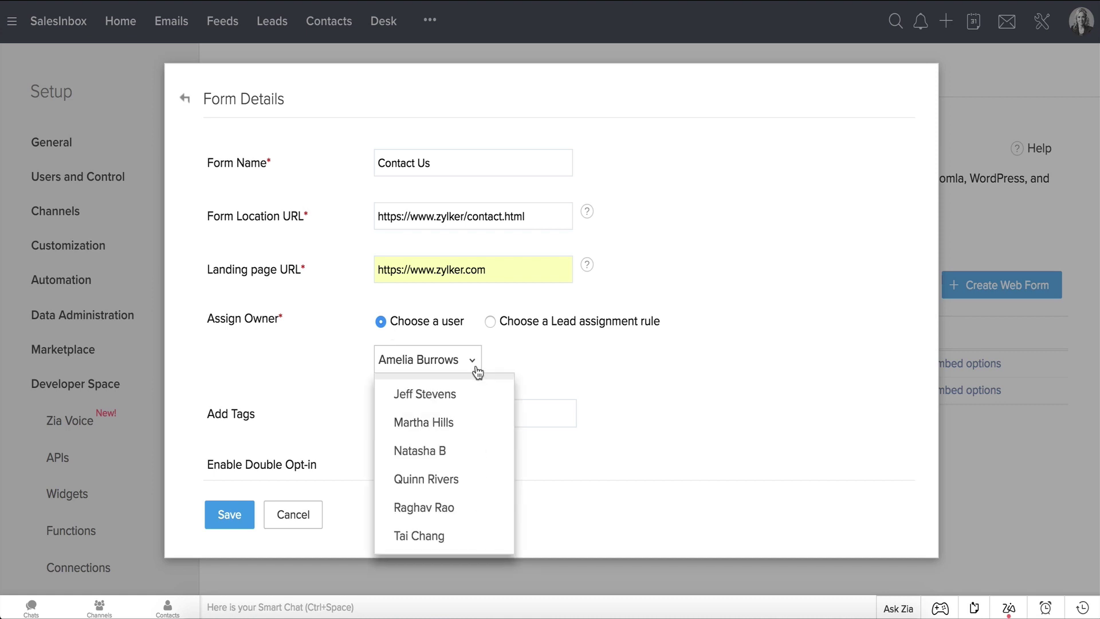
click(493, 345)
click(491, 322)
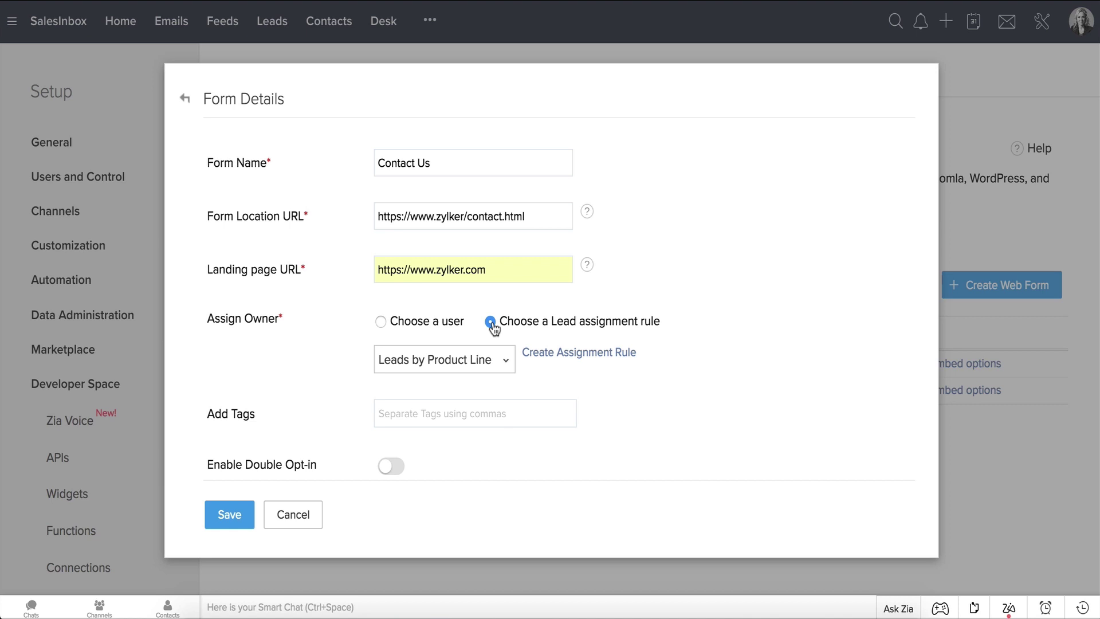
click(381, 322)
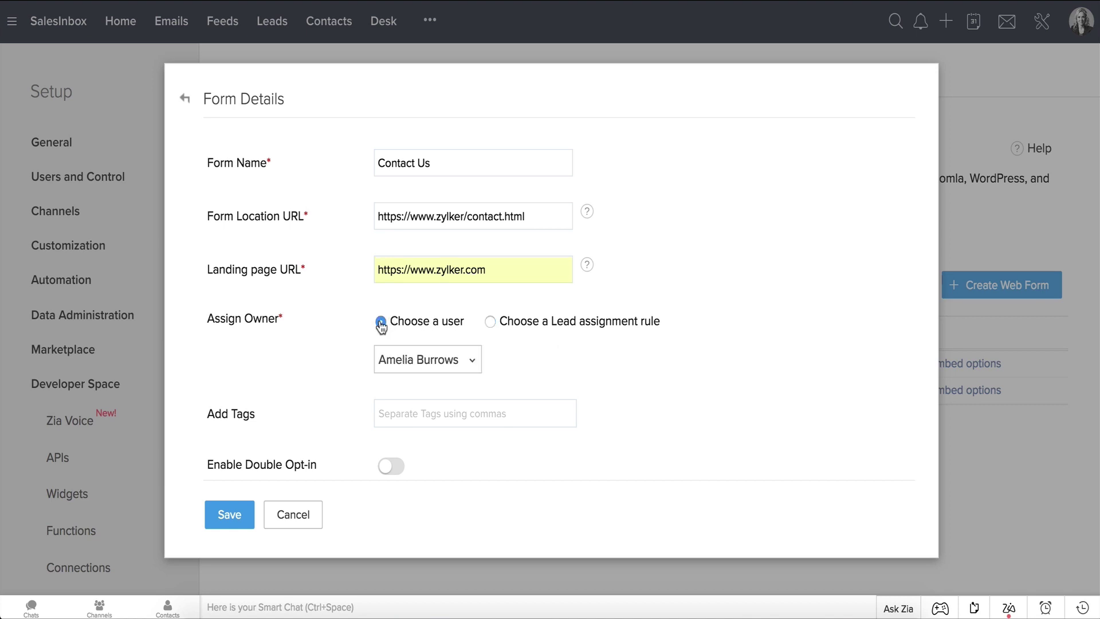
- Tag captured leads with a new 'Website' tag and enable double opt-in
click(451, 413)
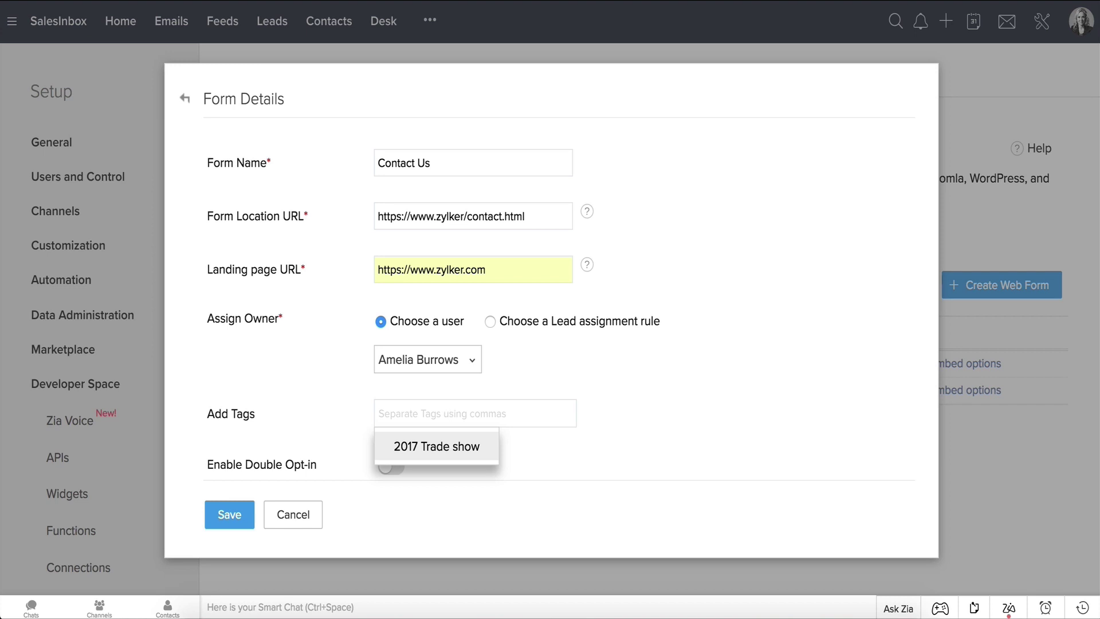
text(Website)
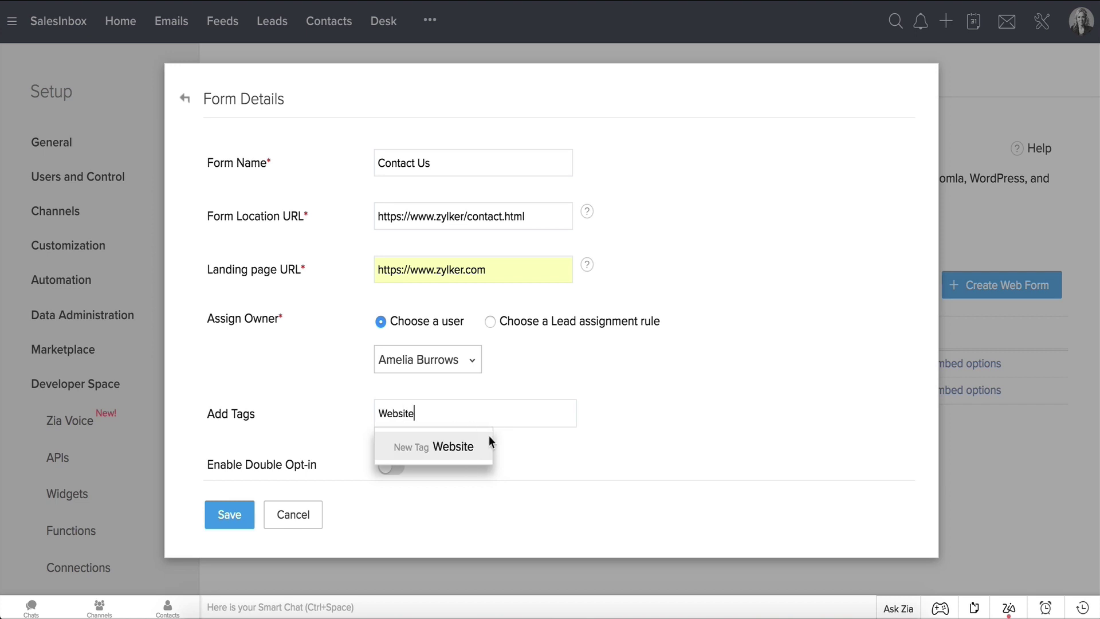
click(475, 444)
click(552, 445)
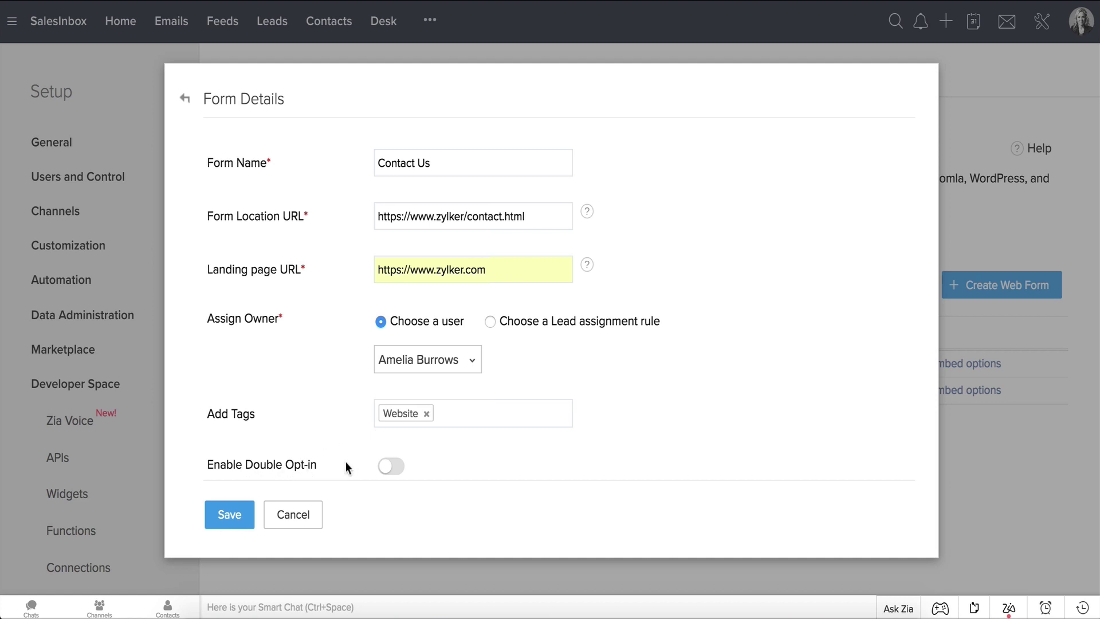
click(401, 472)
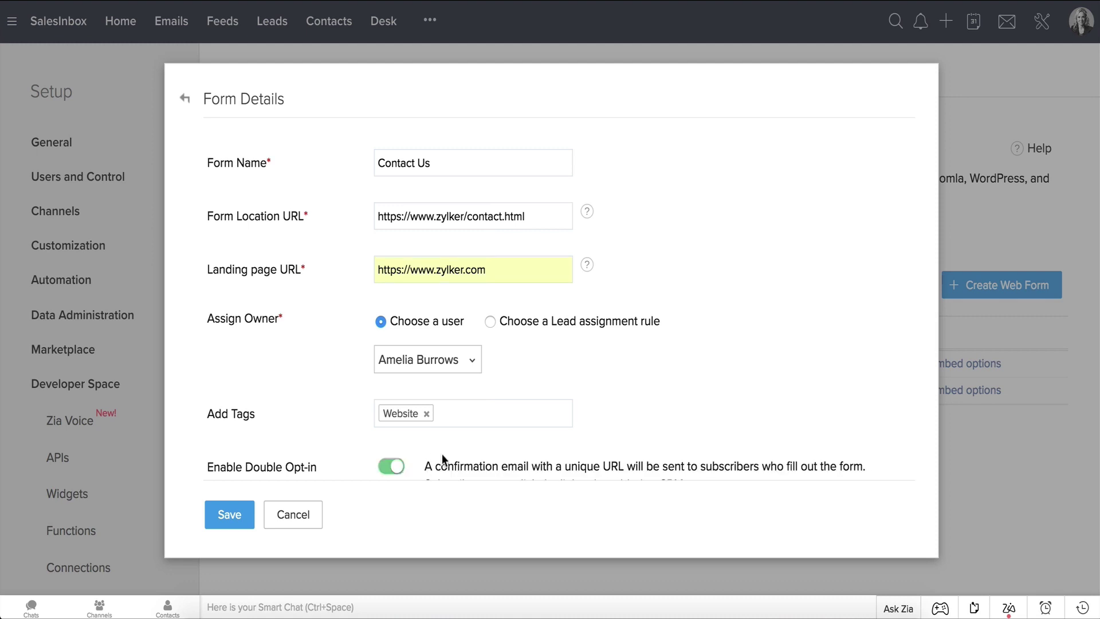
- Turn on Notify Lead Owner using System Generated Mail rather than a template
scroll(442, 453, down, 2)
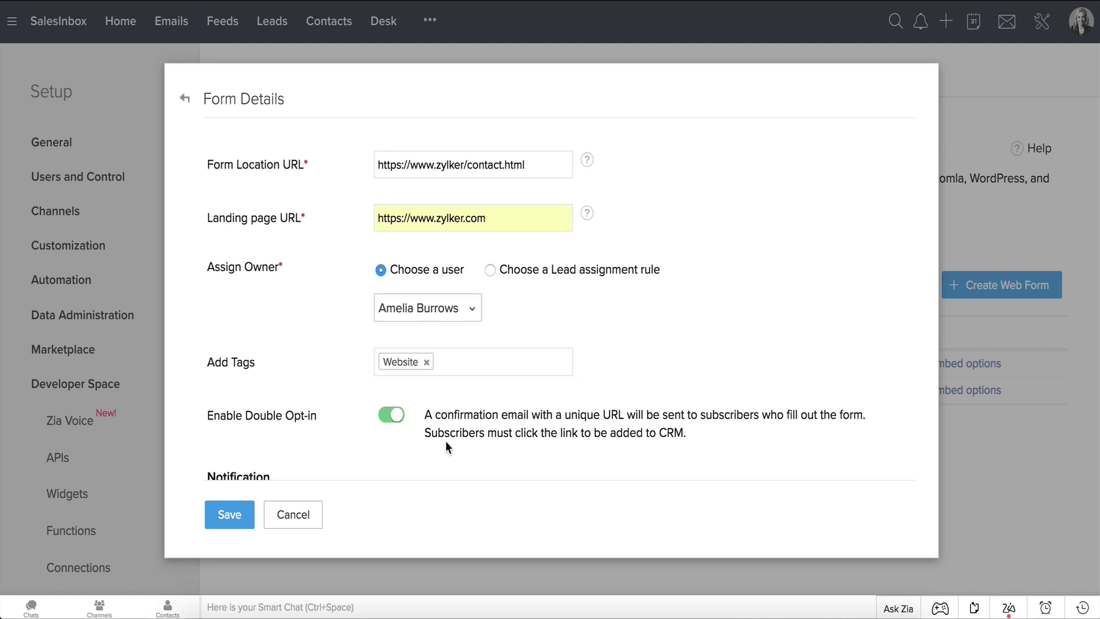
scroll(445, 441, down, 5)
scroll(446, 447, down, 7)
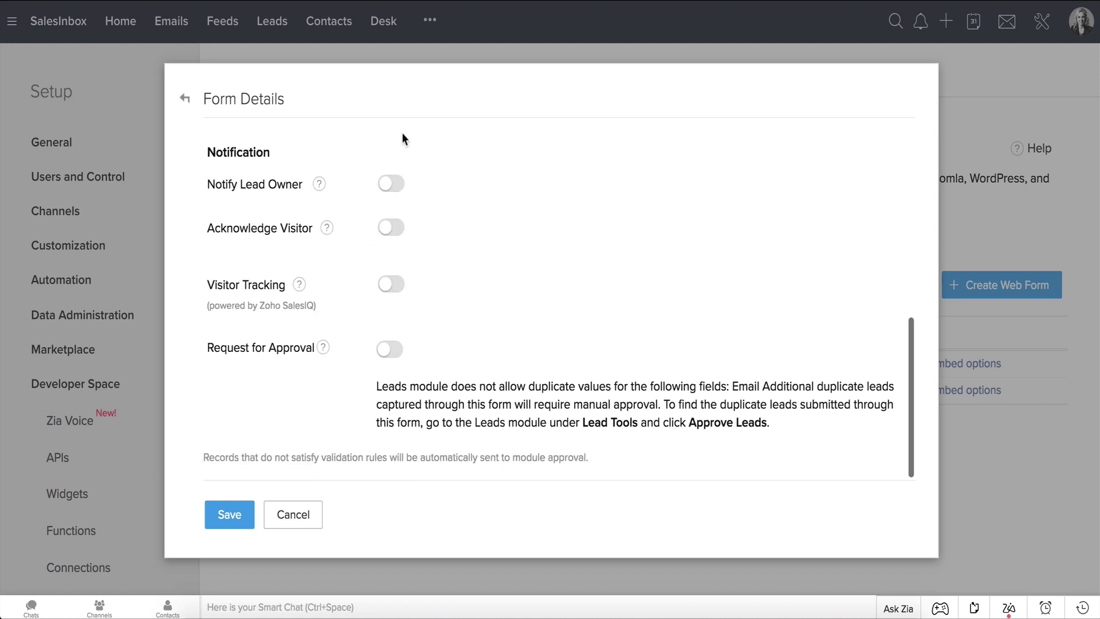
click(391, 184)
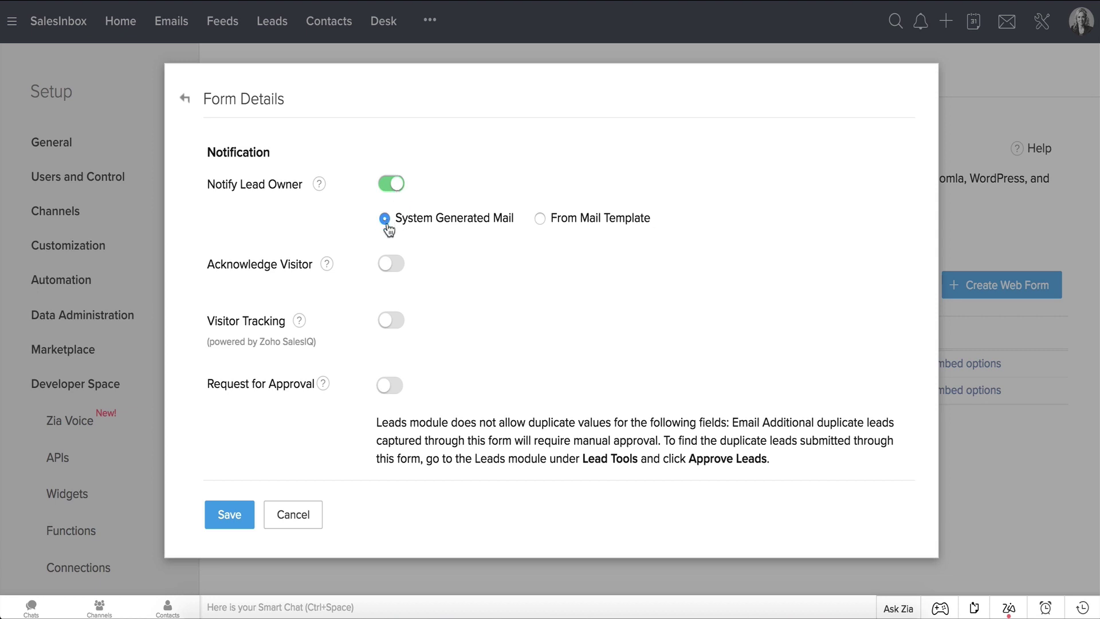
click(540, 219)
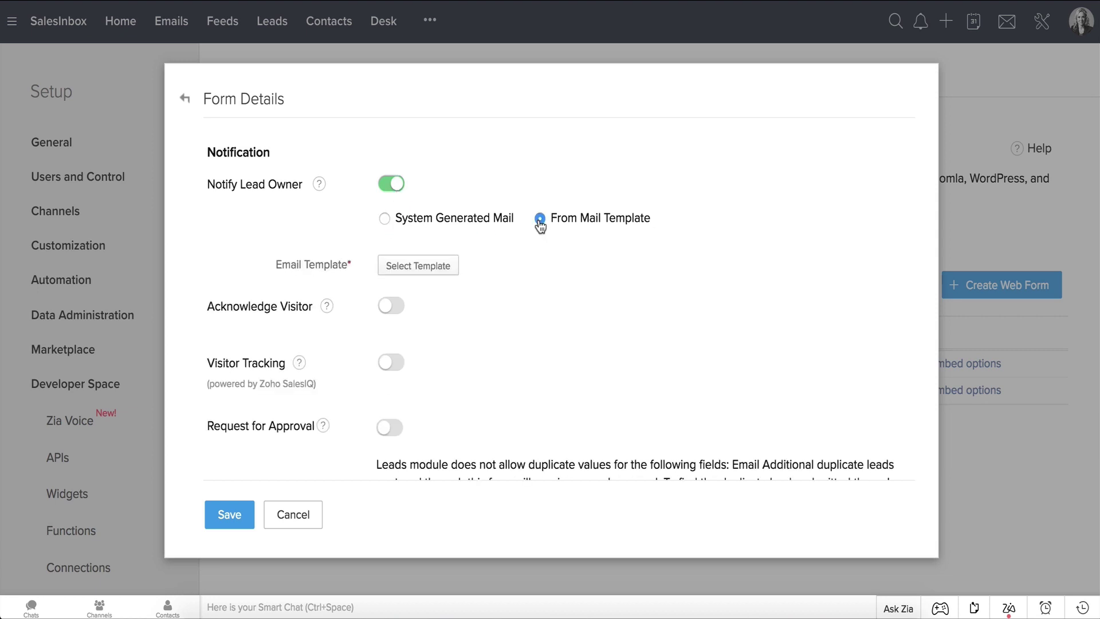
click(415, 268)
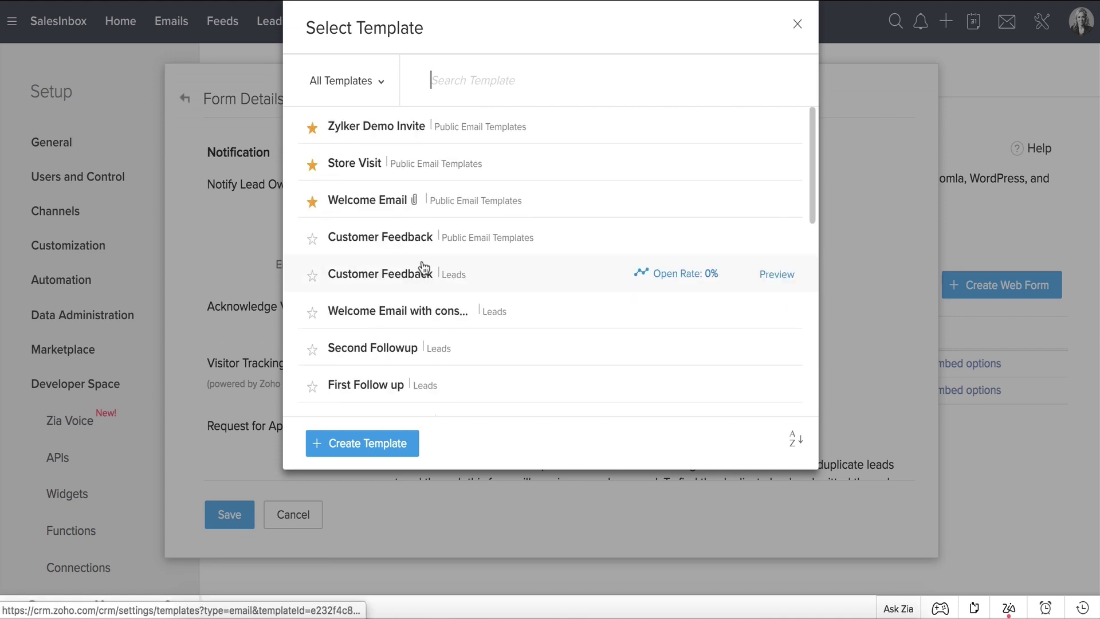
click(798, 28)
click(384, 219)
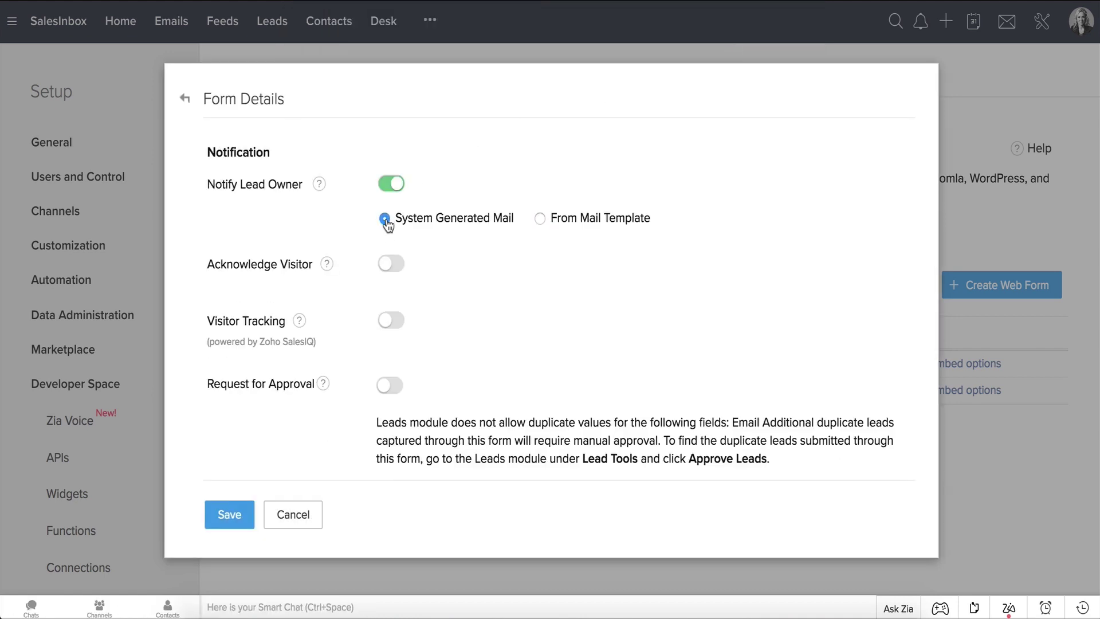
- Enable Acknowledge Visitor and choose the Welcome Email template as the default visitor response
click(398, 269)
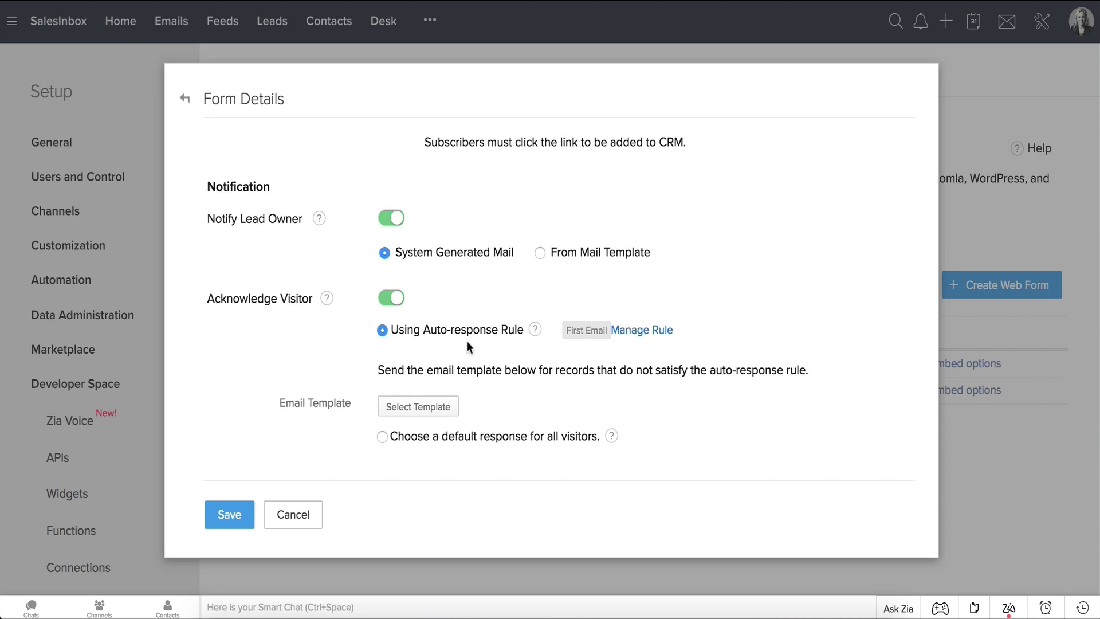
scroll(467, 342, down, 3)
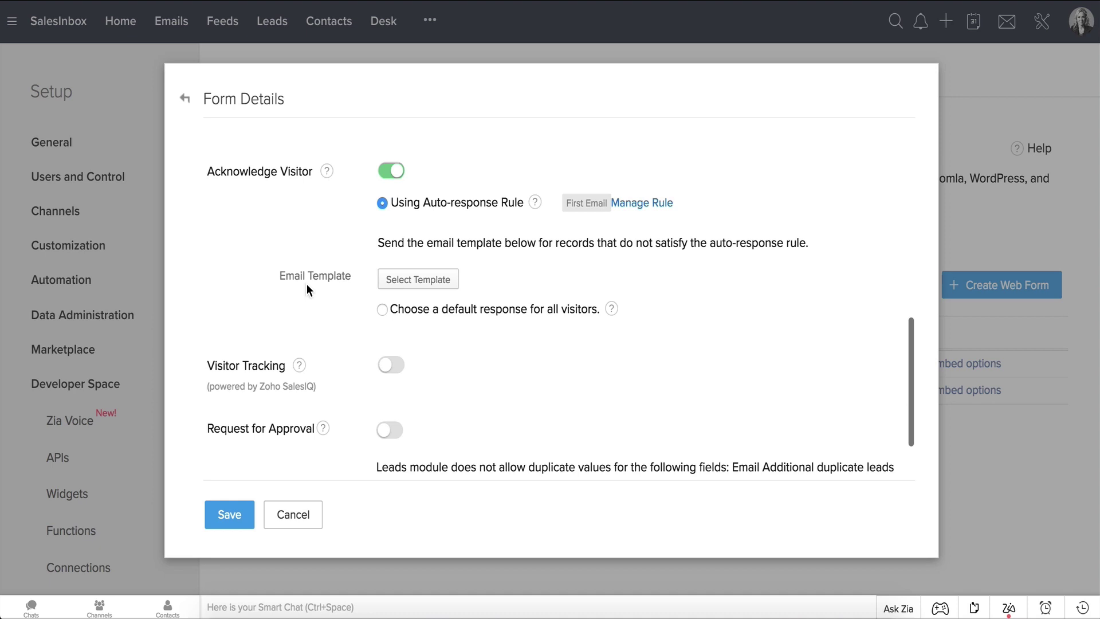
click(414, 285)
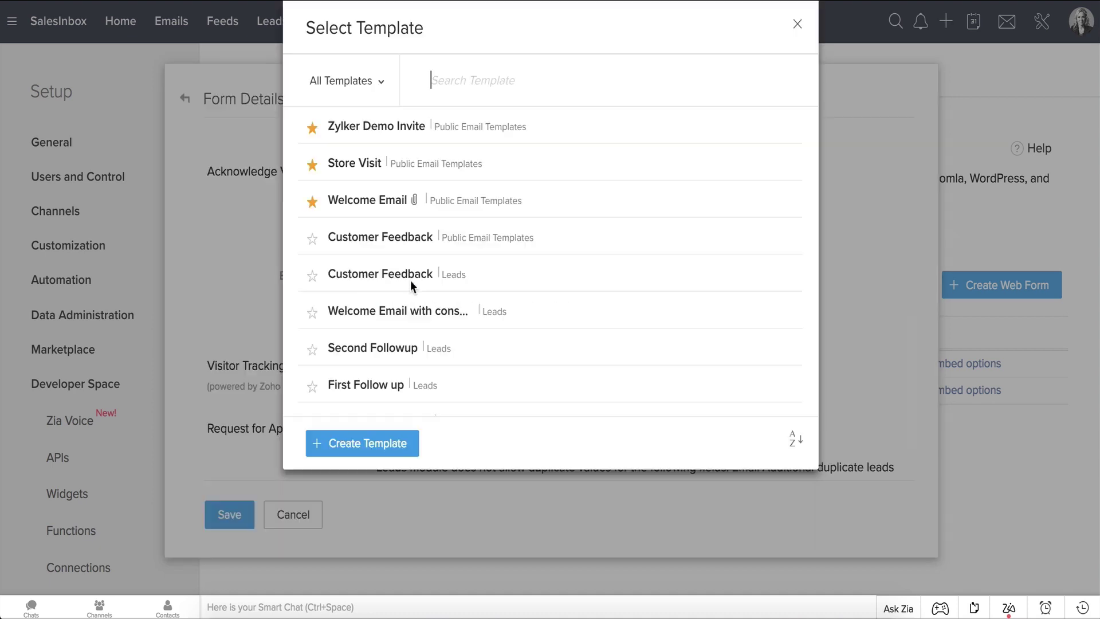
click(363, 204)
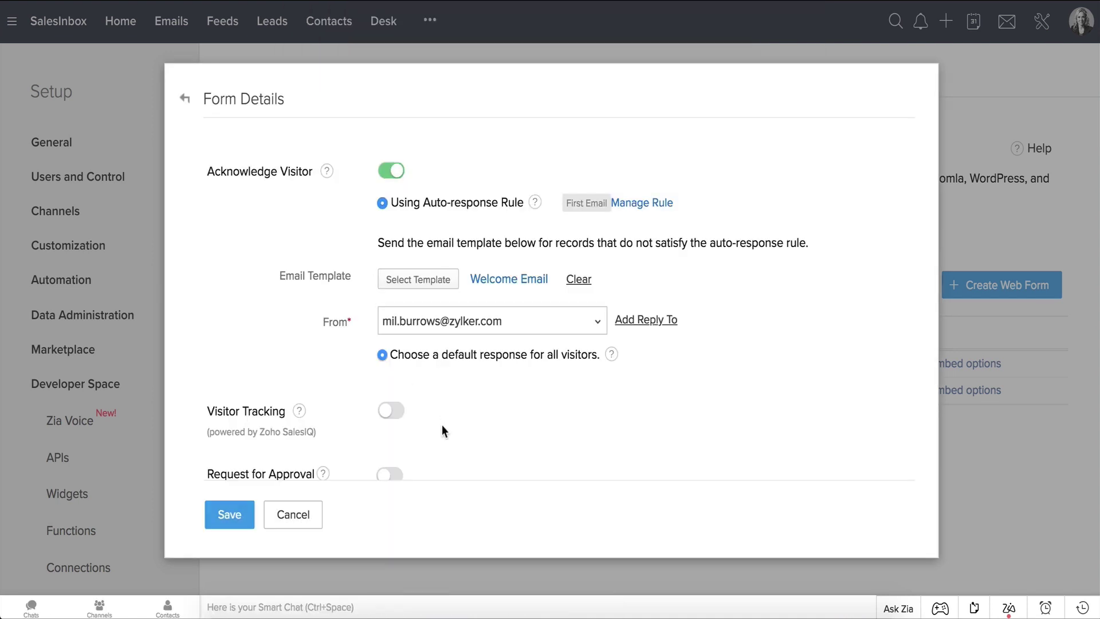
scroll(442, 425, down, 2)
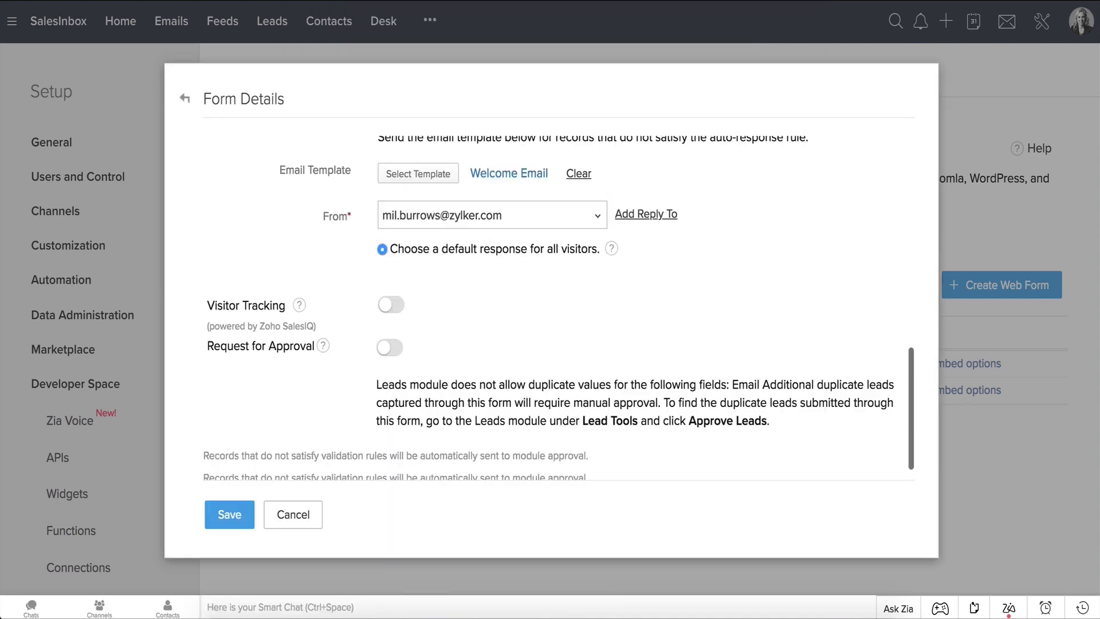
- Turn on Visitor Tracking and Request for Approval for the form's leads
click(400, 307)
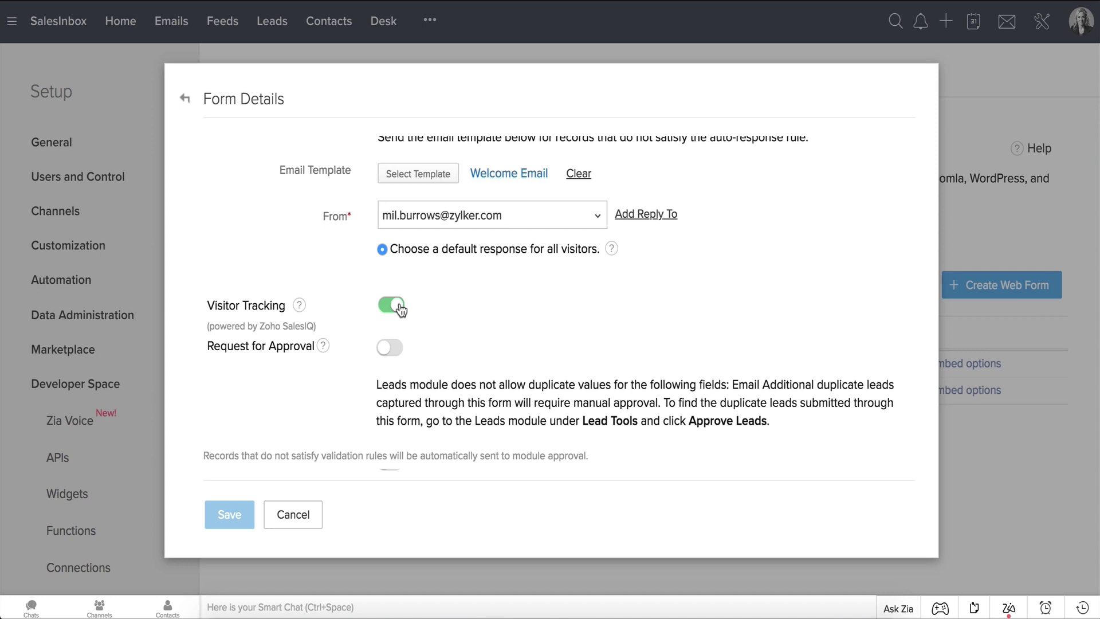
click(400, 355)
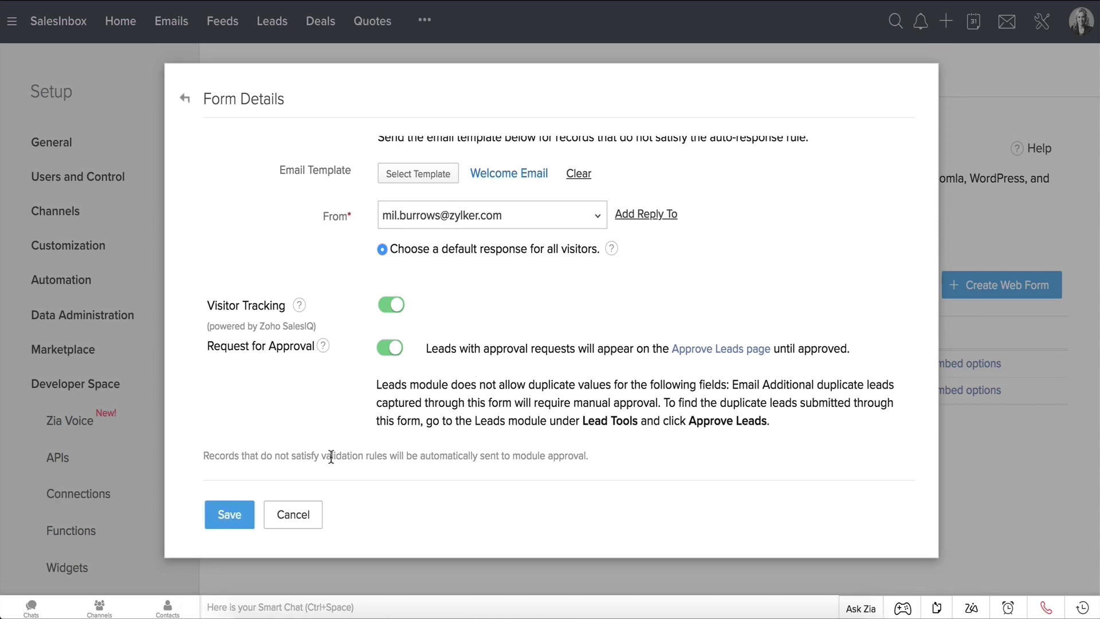
- Save the Contact Us form, copy its Source-format embed code, and close the embed options
click(243, 516)
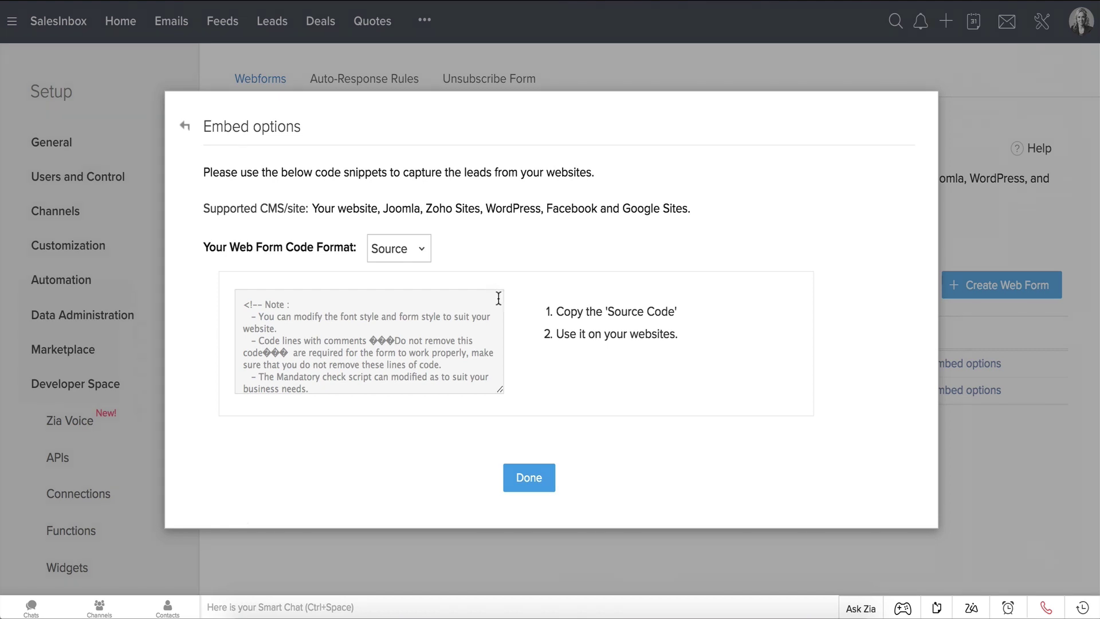
click(418, 256)
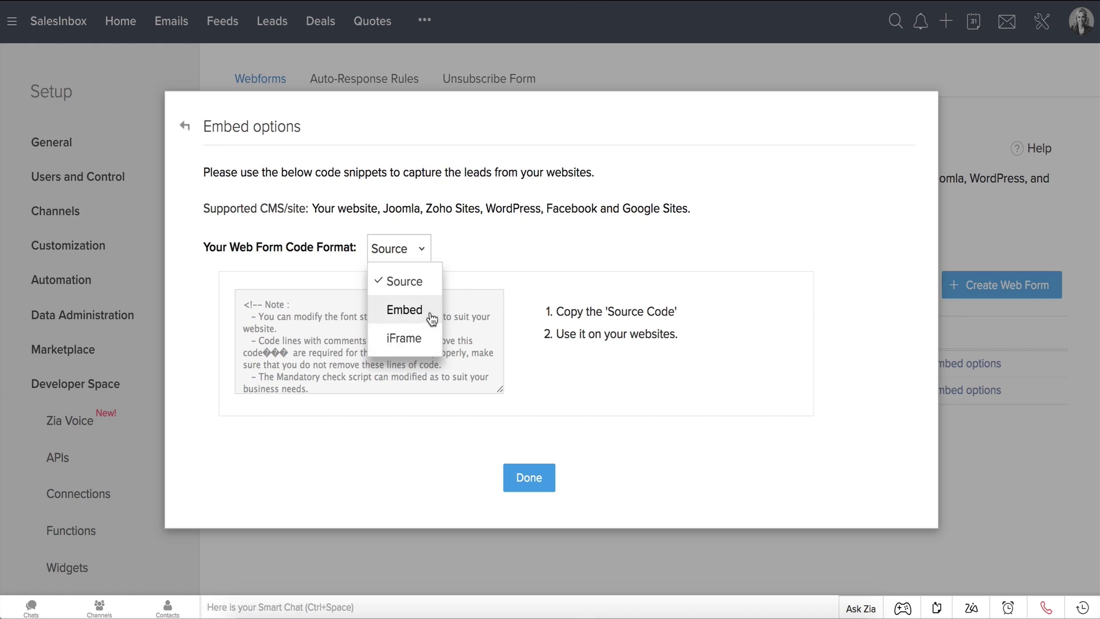
click(431, 291)
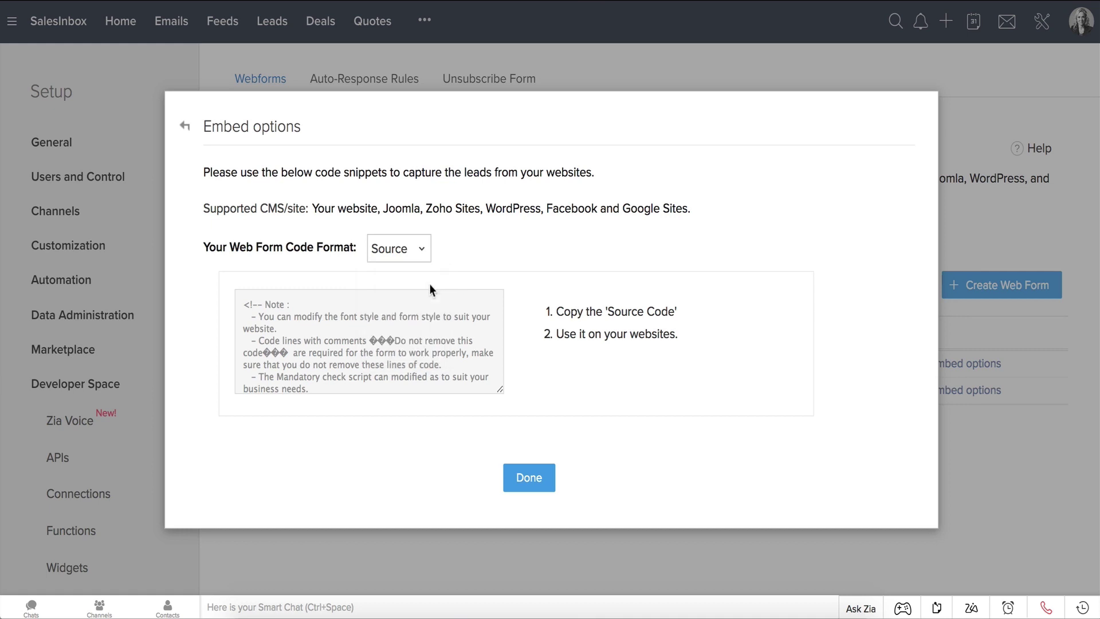
click(396, 355)
right_click(396, 356)
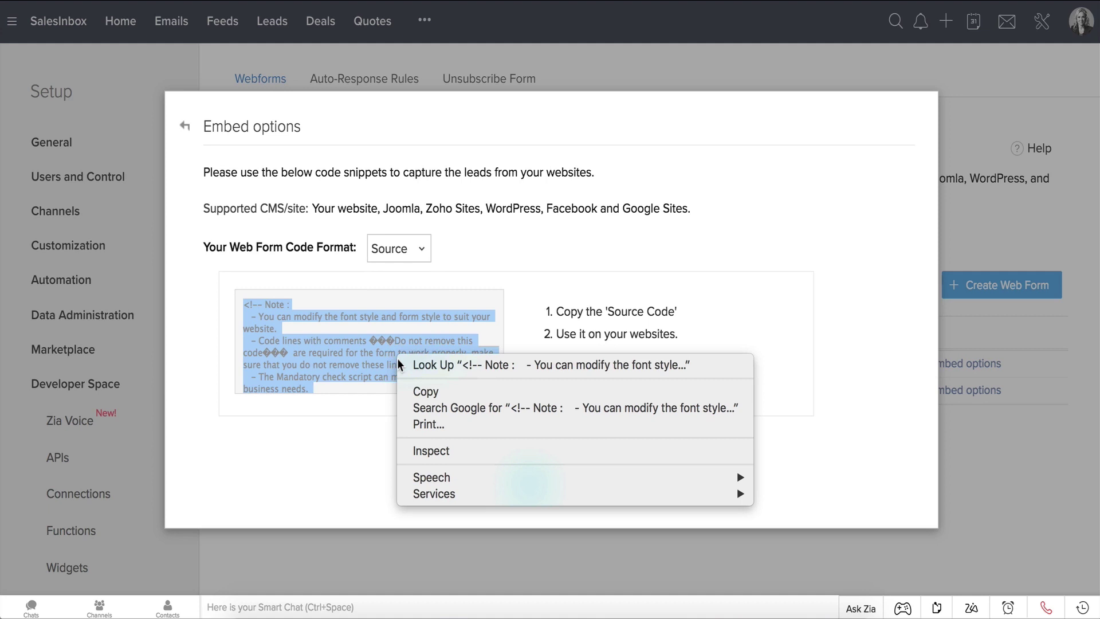
click(420, 389)
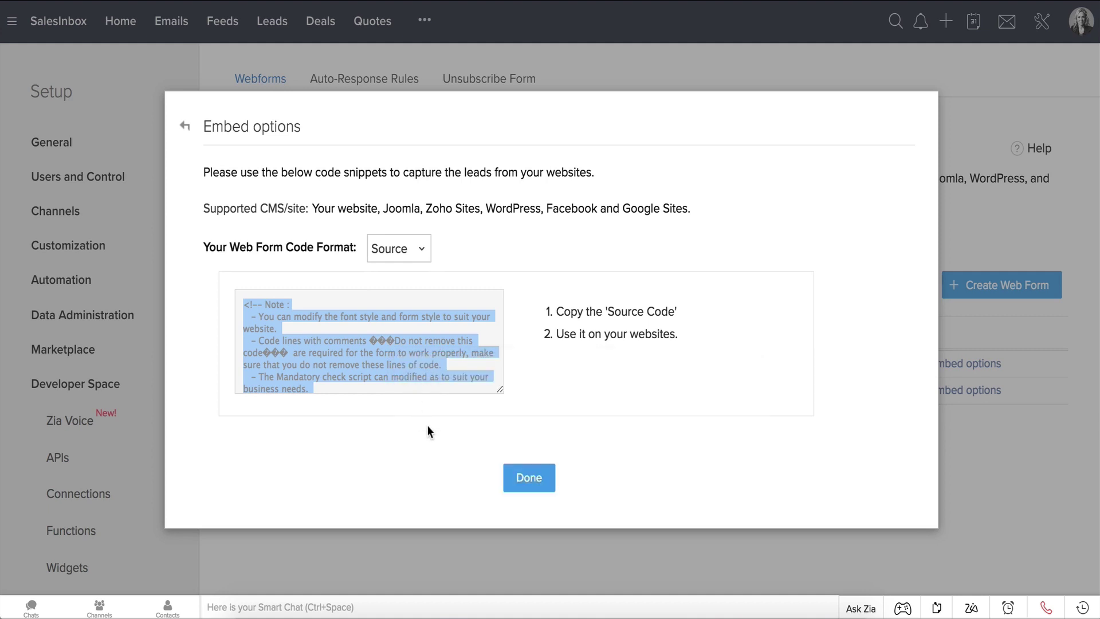
click(541, 481)
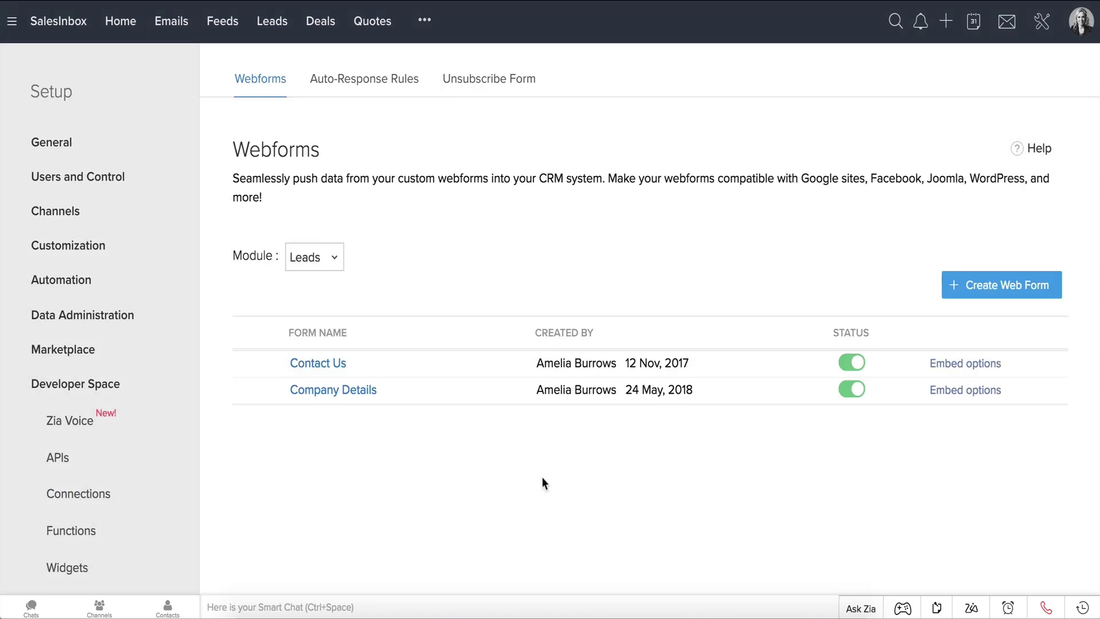